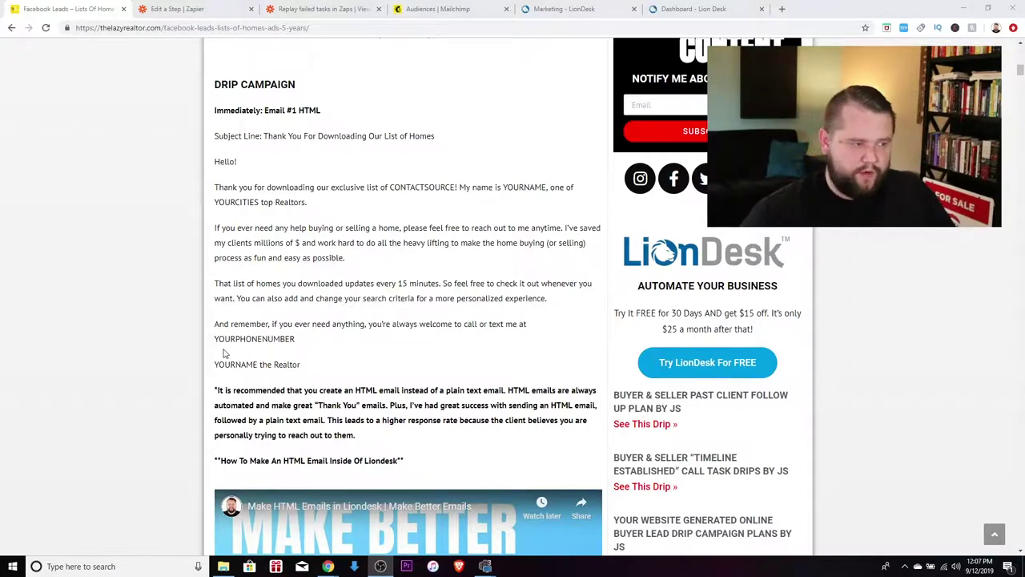
Step: Examine the Facebook Leads drip campaign page, including its lead forwarding steps, contact source note and the first email's text
scroll(384, 355, "up", 15)
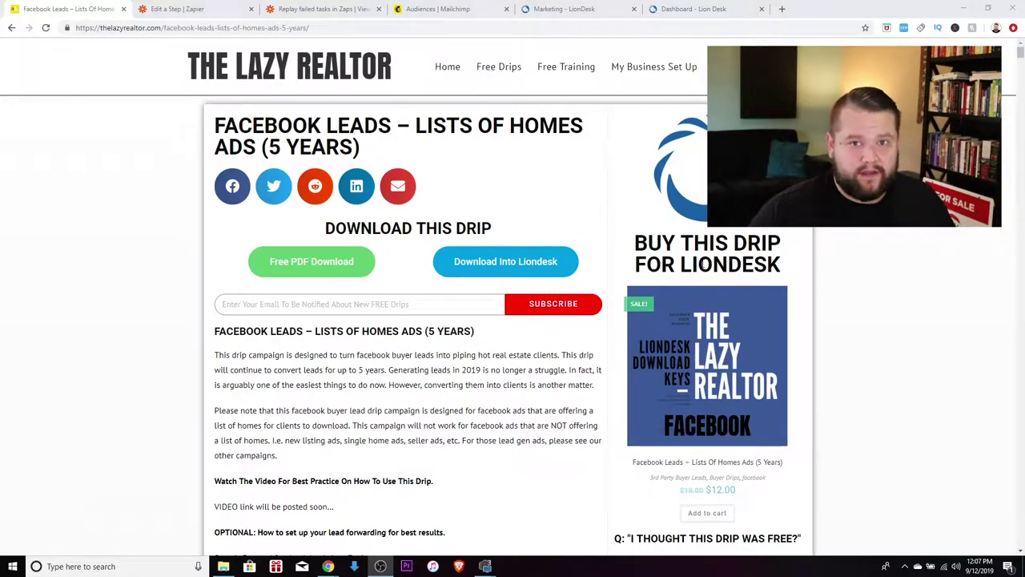
scroll(368, 422, "down", 4)
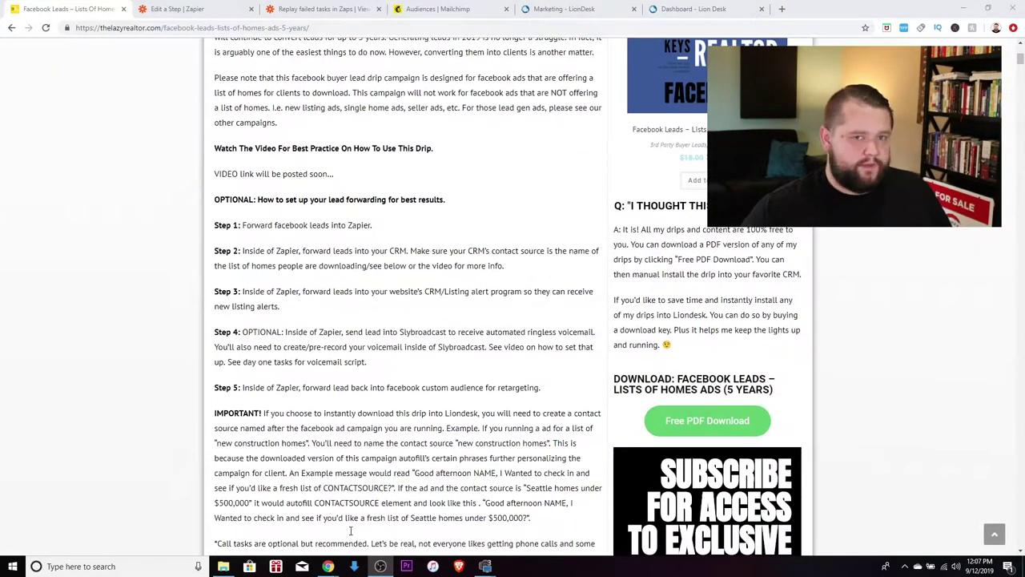
scroll(575, 471, "up", 4)
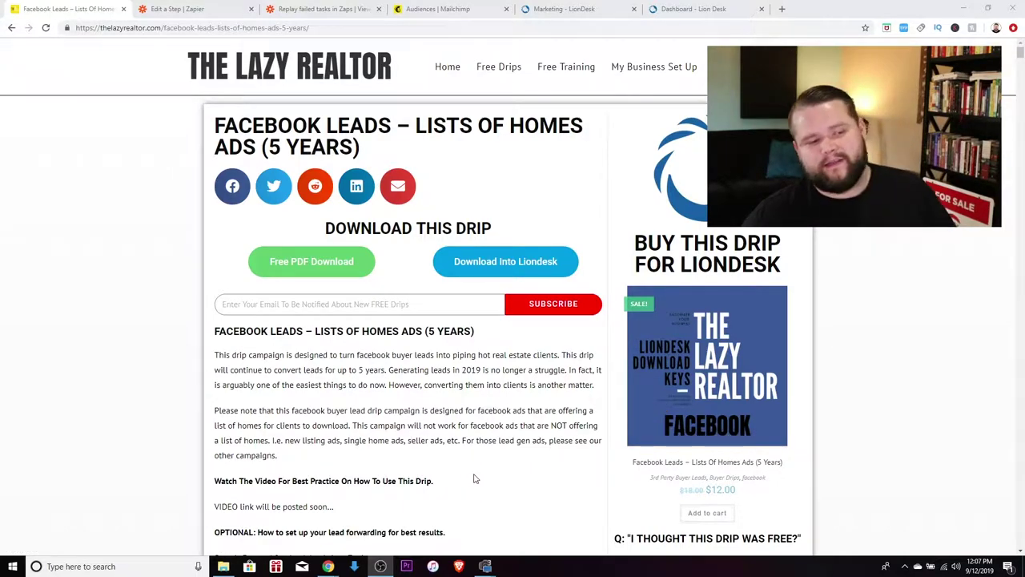
scroll(390, 422, "down", 9)
scroll(390, 421, "down", 3)
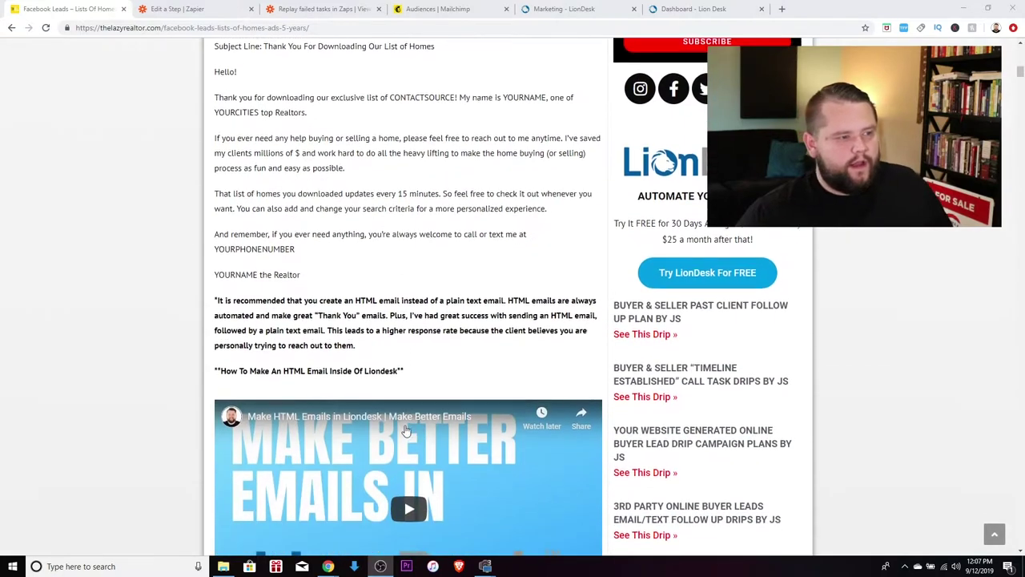
scroll(502, 152, "up", 1)
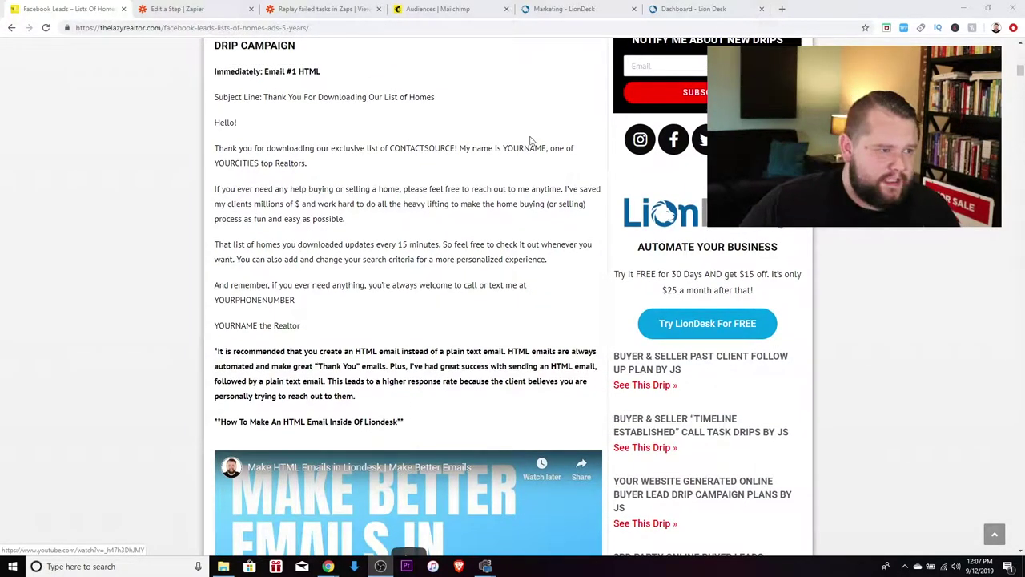
scroll(473, 172, "up", 5)
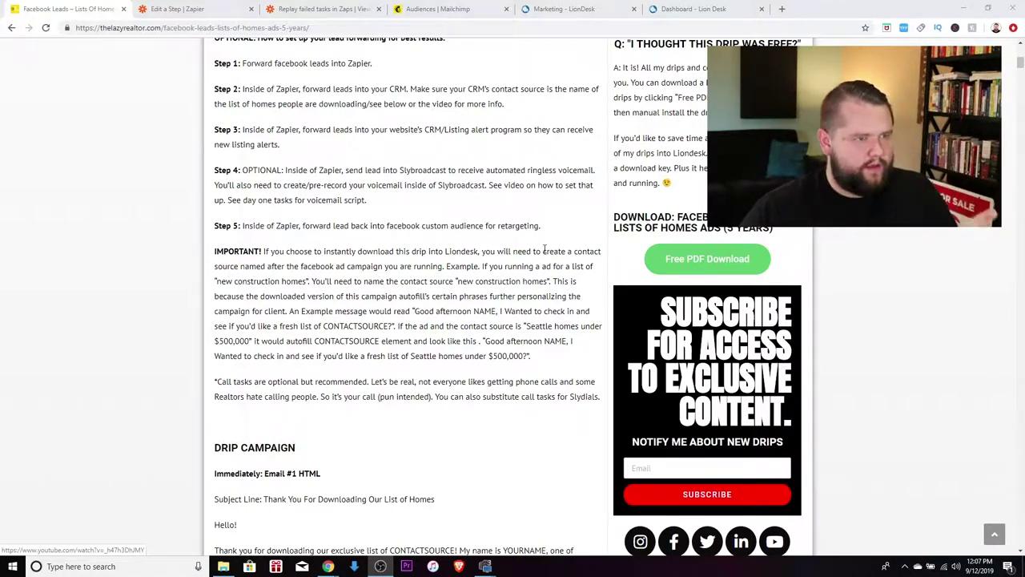
Step: Switch to the LionDesk dashboard and open the lead sources list in its settings
left_click(681, 9)
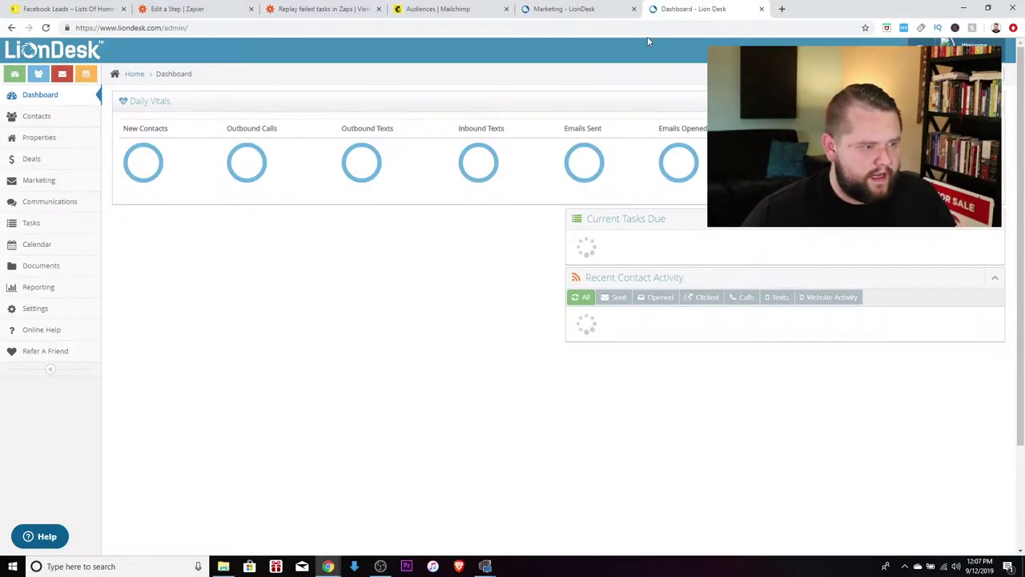
left_click(45, 313)
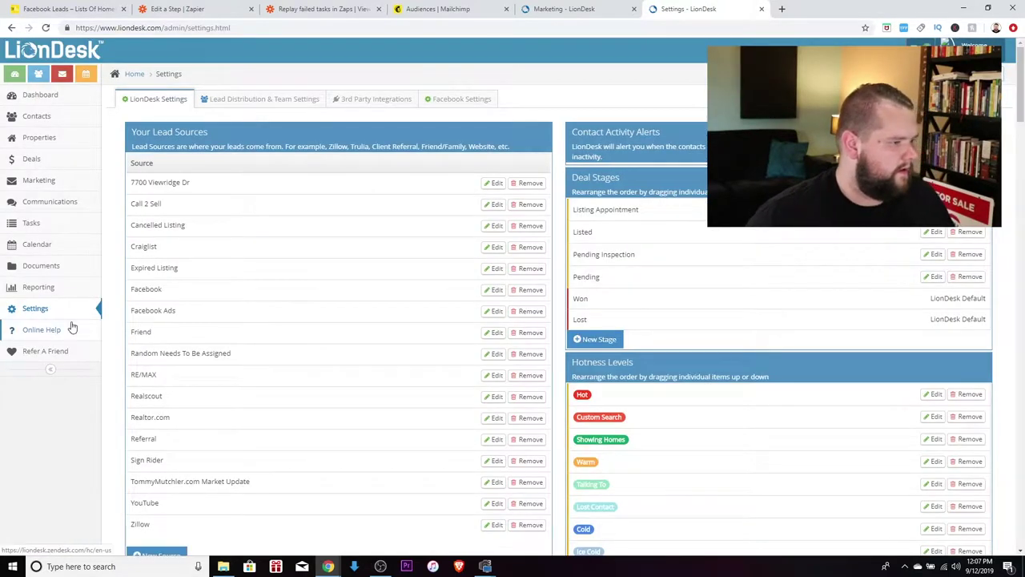
scroll(273, 418, "down", 2)
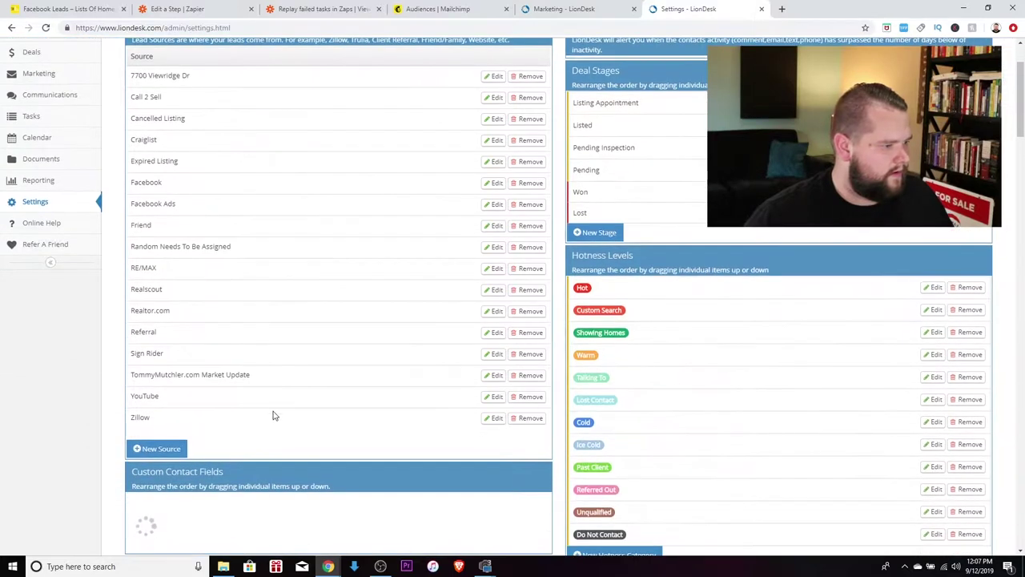
Step: Add a new lead source with the description "Seattle homes under $500,000"
left_click(153, 448)
left_click(451, 119)
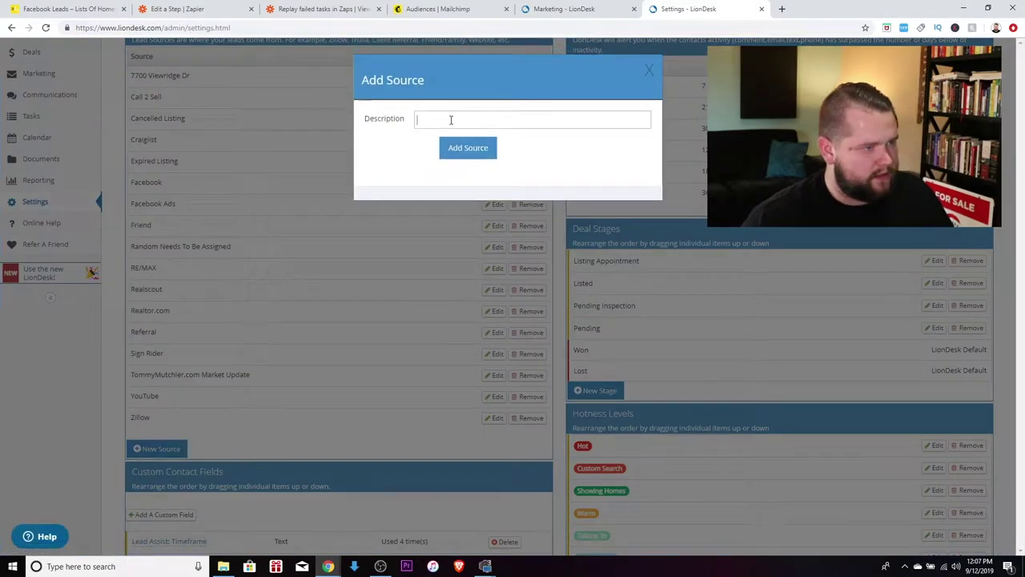
type("Se")
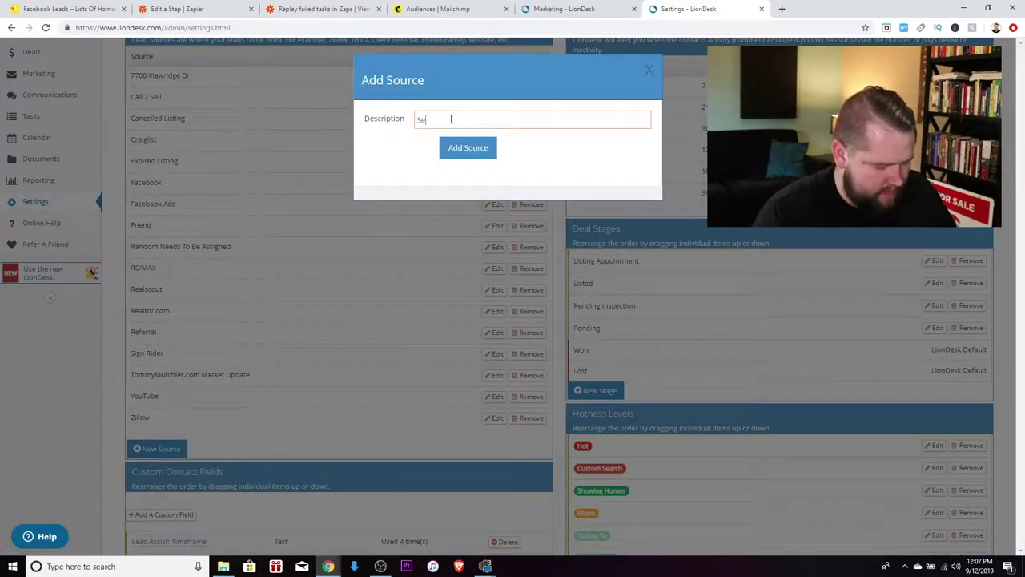
type("attle hom")
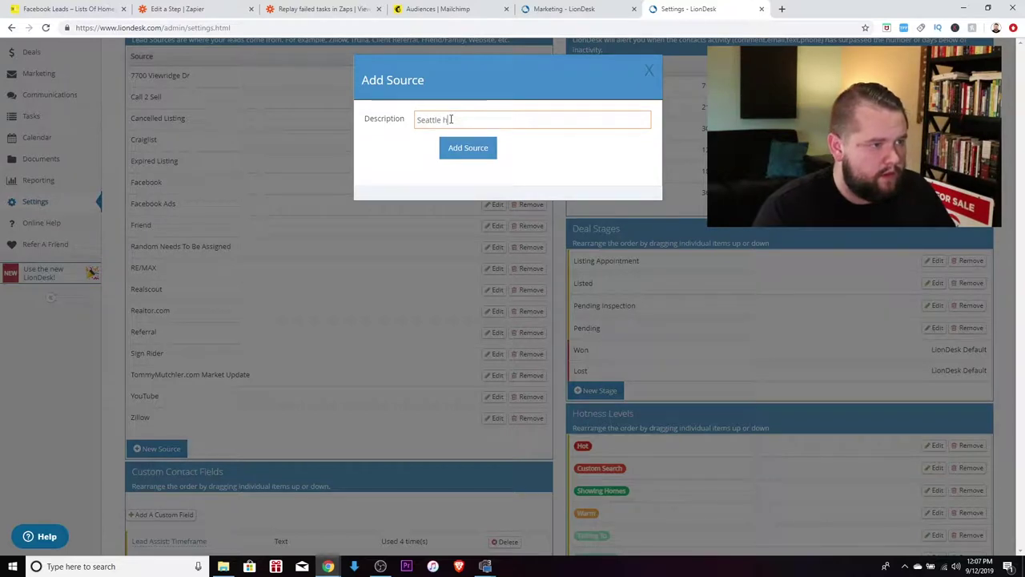
type("es unde")
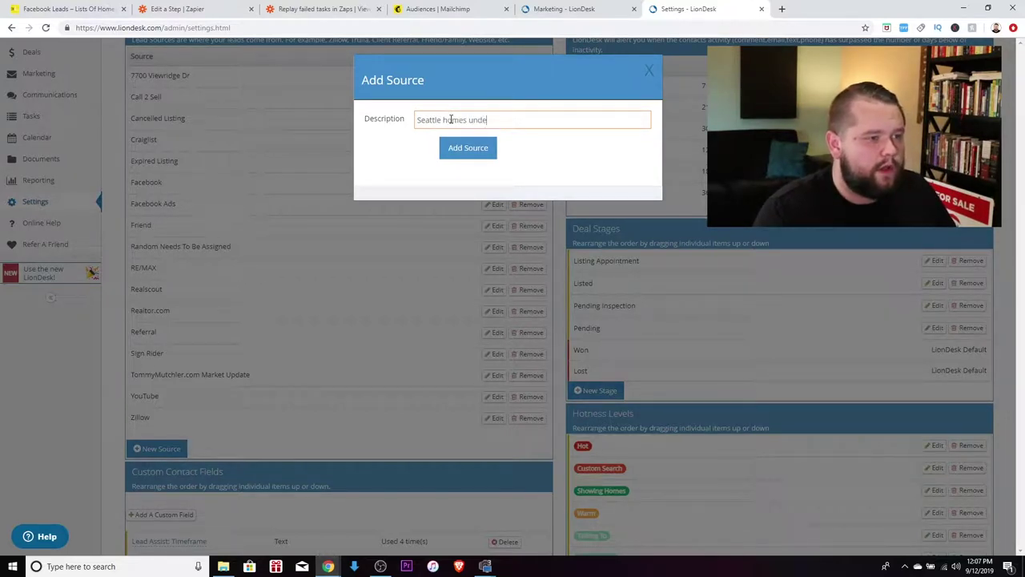
type("r $500,")
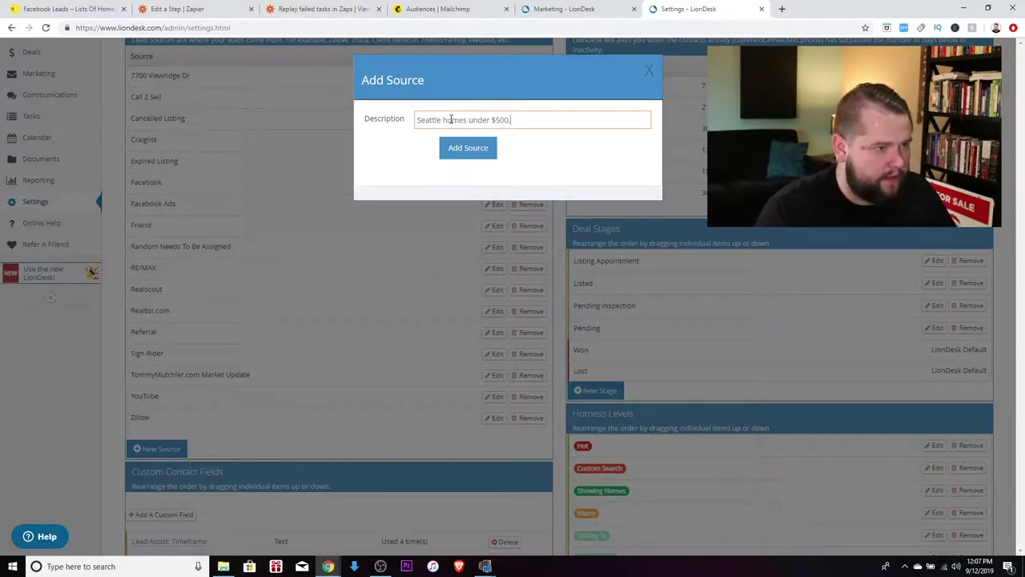
type("000")
left_click(443, 151)
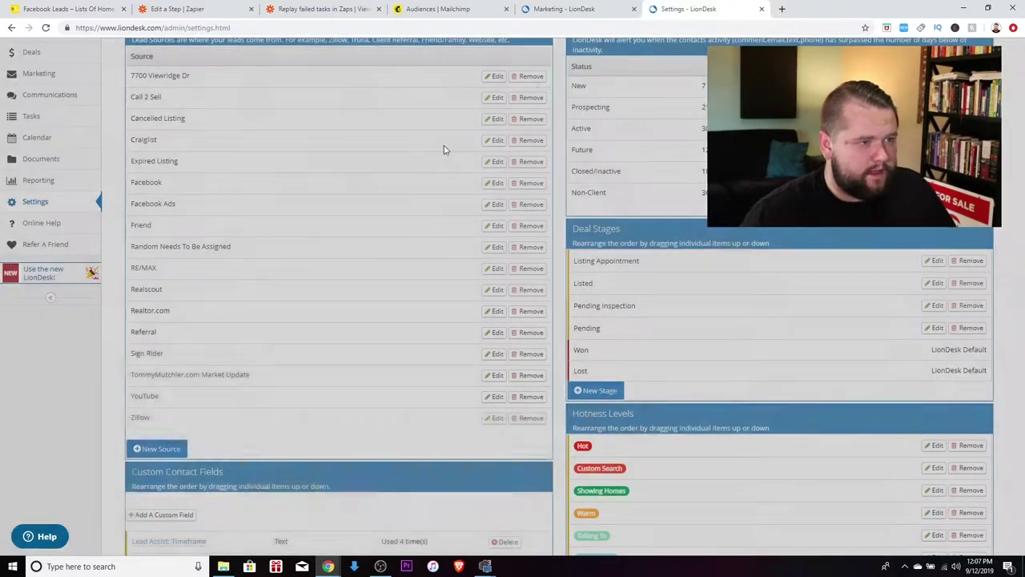
scroll(464, 416, "up", 2)
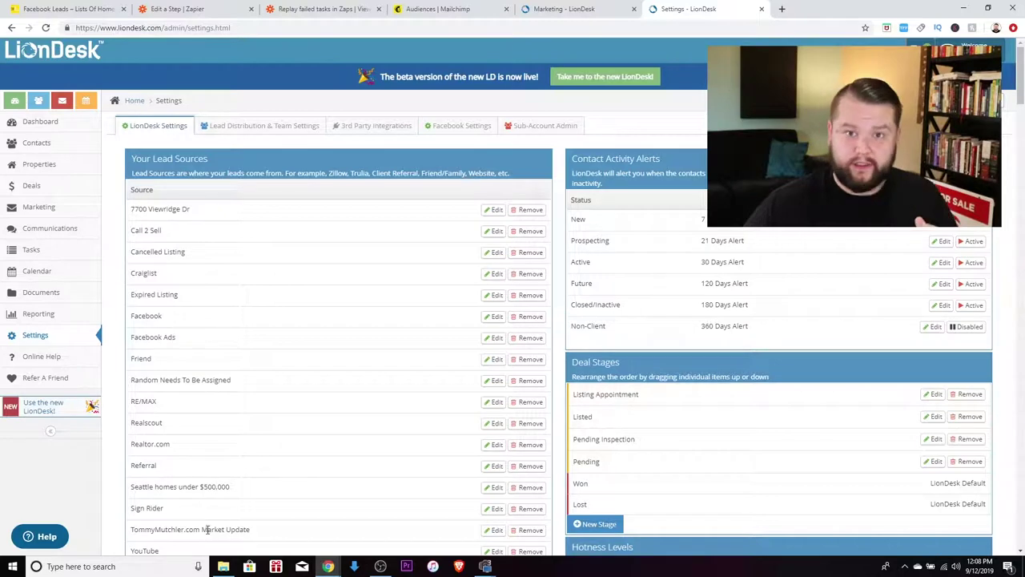
Step: Return to the Facebook Leads drip page and review the contact source instructions and the wording of Email #1
left_click(553, 11)
left_click(175, 10)
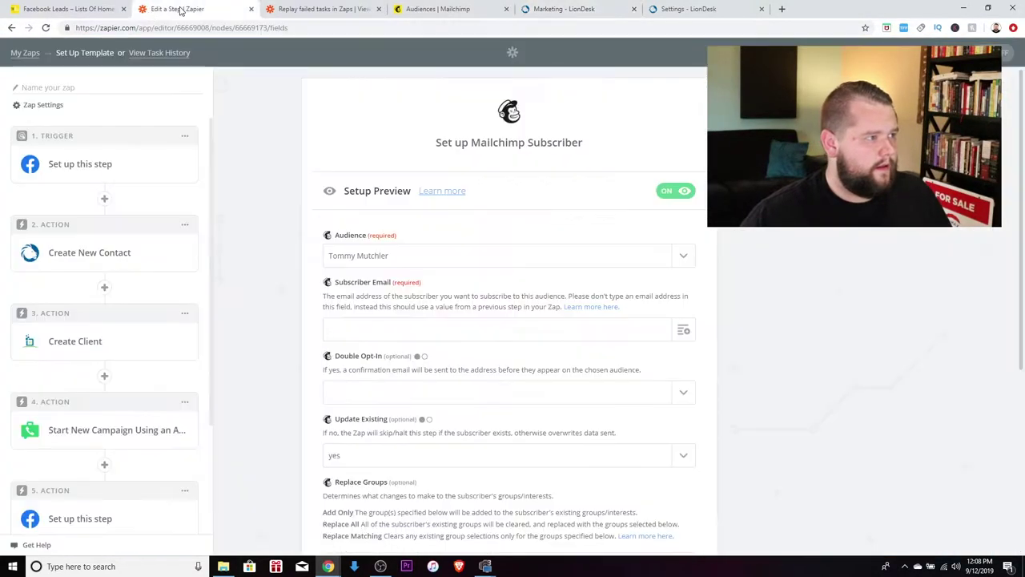
left_click(48, 10)
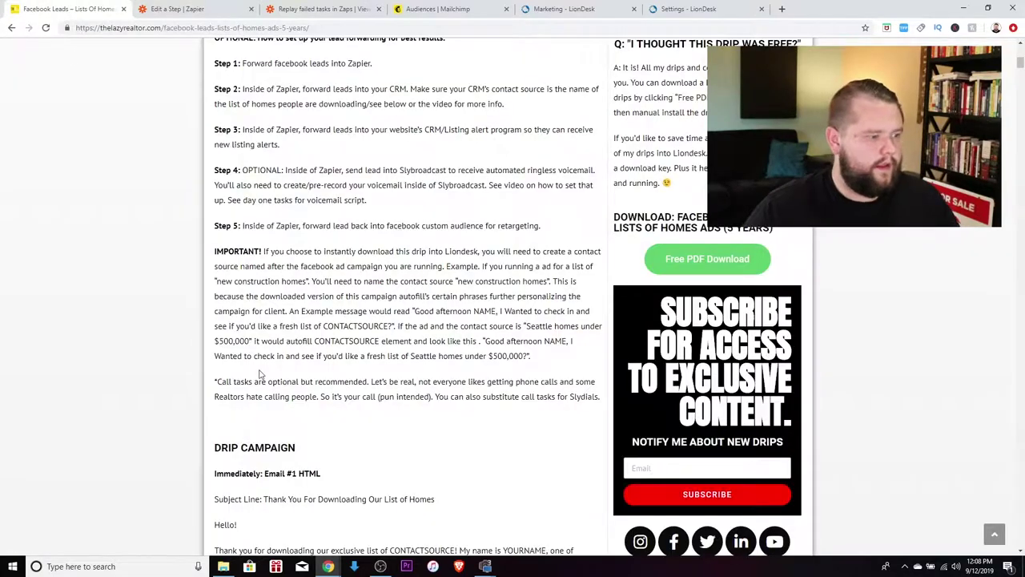
scroll(274, 376, "down", 3)
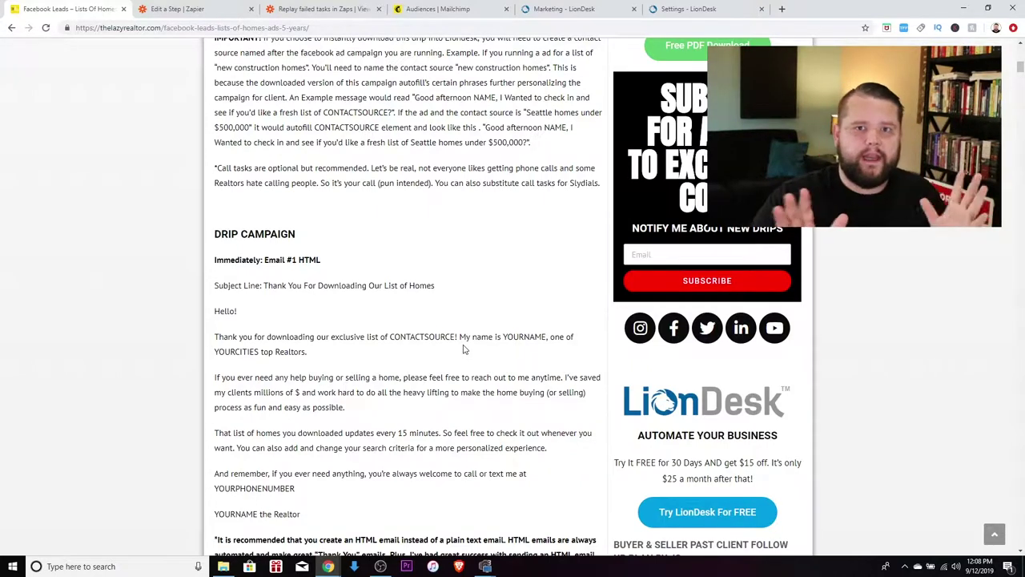
scroll(449, 334, "down", 1)
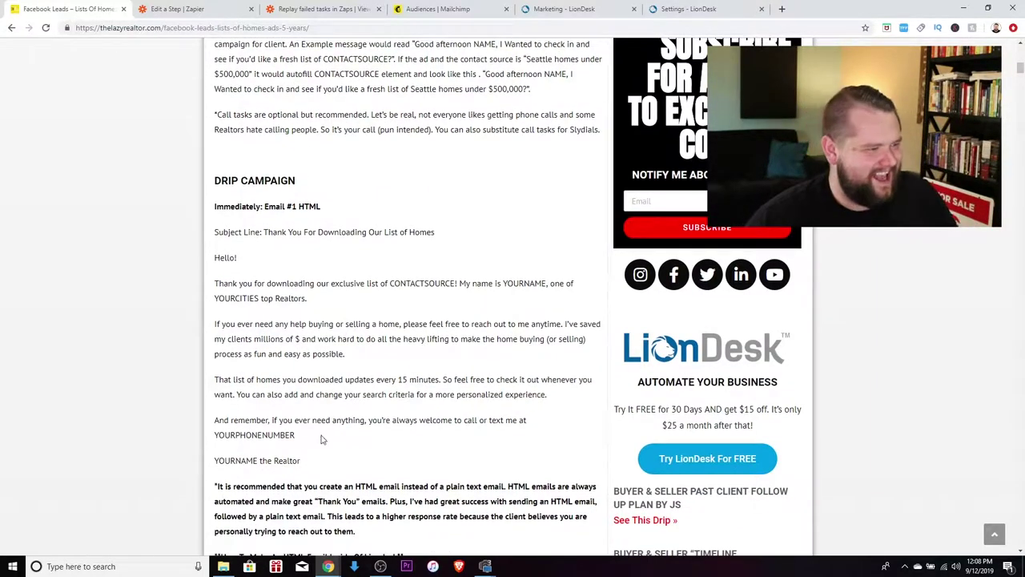
scroll(254, 415, "up", 1)
scroll(256, 414, "down", 2)
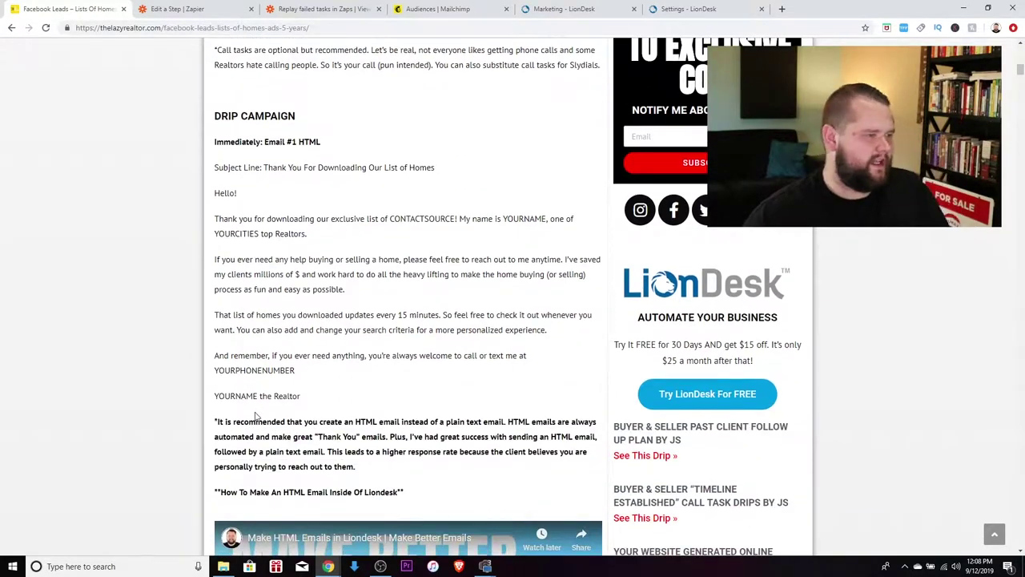
scroll(268, 408, "down", 1)
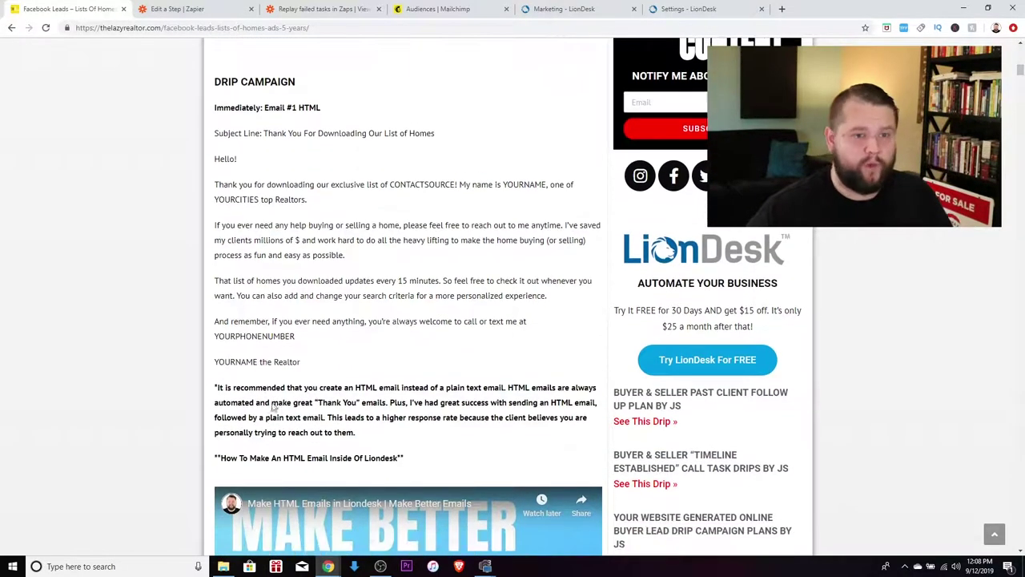
scroll(272, 404, "up", 1)
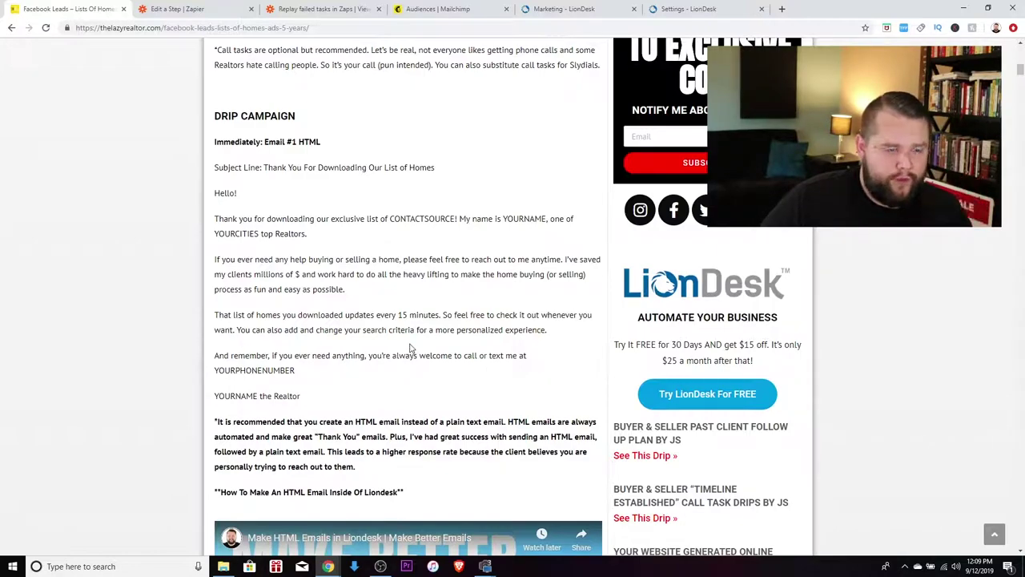
scroll(561, 154, "up", 5)
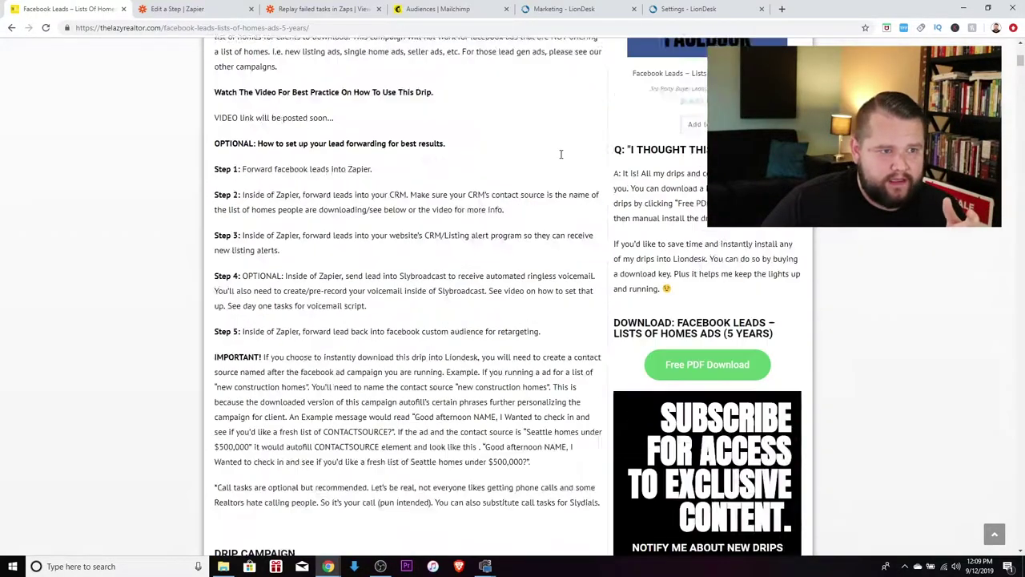
scroll(561, 154, "up", 5)
scroll(456, 273, "down", 11)
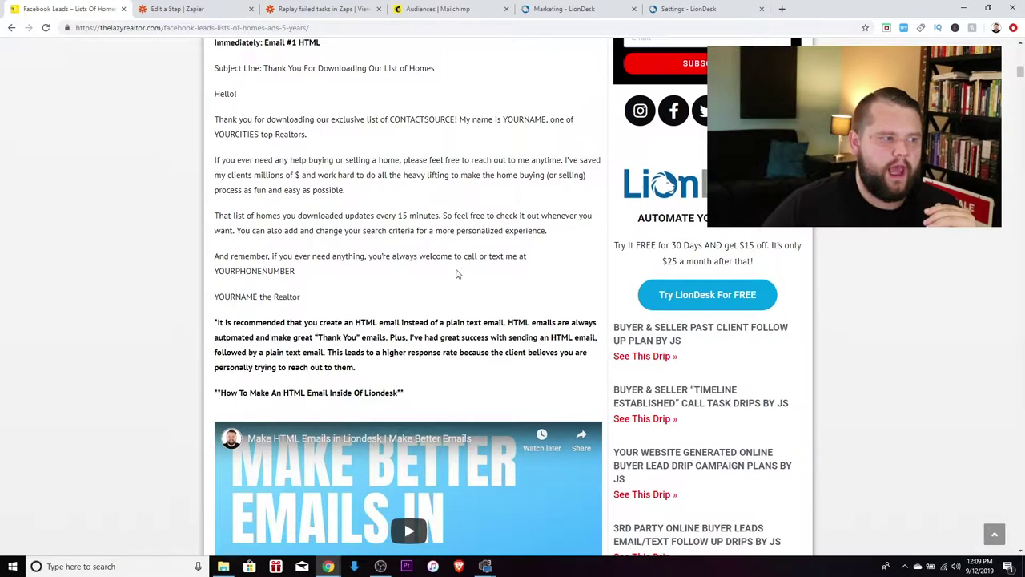
scroll(366, 316, "up", 1)
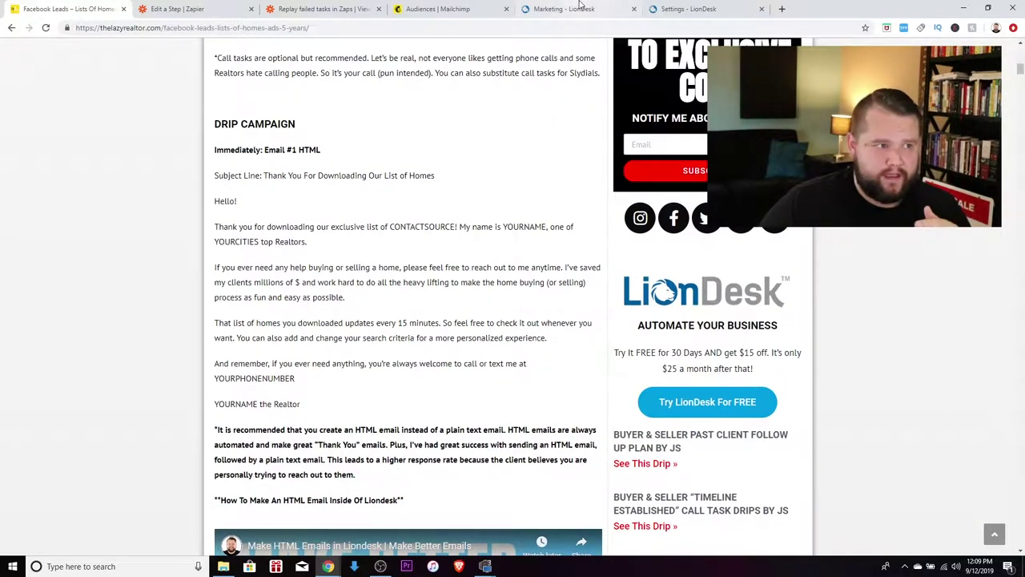
Step: Switch to LionDesk Marketing, preview the Facebook list of homes introduction email template, and enlarge the preview window
left_click(446, 11)
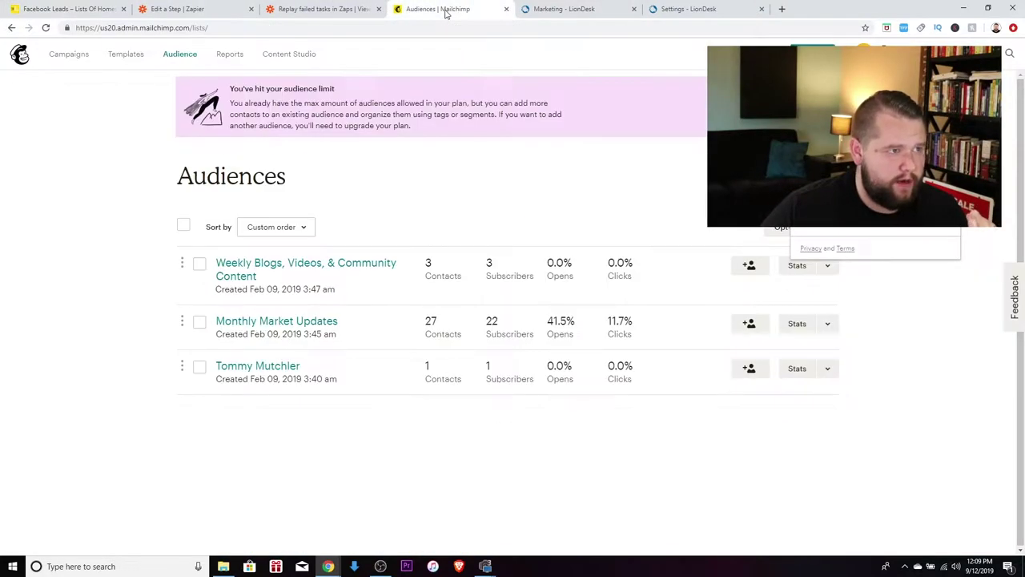
left_click(583, 10)
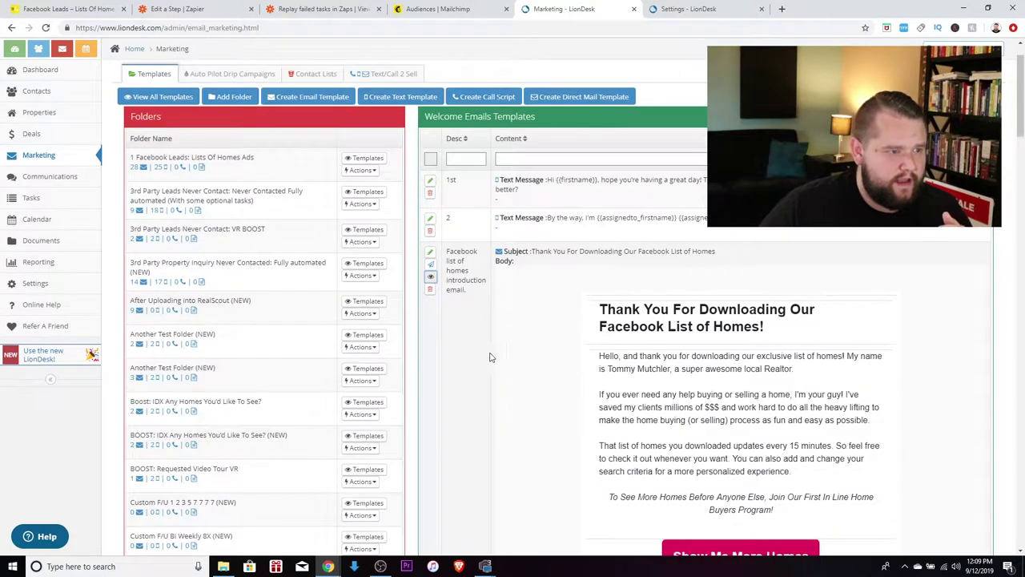
left_click(432, 279)
left_click_drag(427, 350, 709, 542)
Step: Examine the introduction email preview from its greeting through the video and service sections to the signature
scroll(430, 356, "down", 1)
scroll(430, 356, "up", 1)
scroll(430, 356, "down", 1)
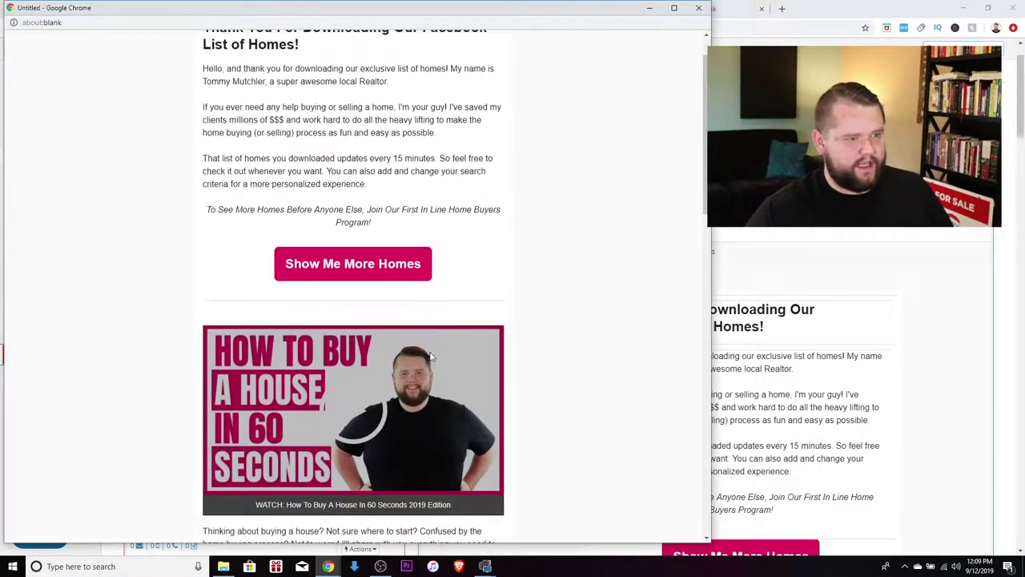
scroll(430, 356, "up", 1)
scroll(433, 352, "down", 7)
scroll(437, 345, "down", 4)
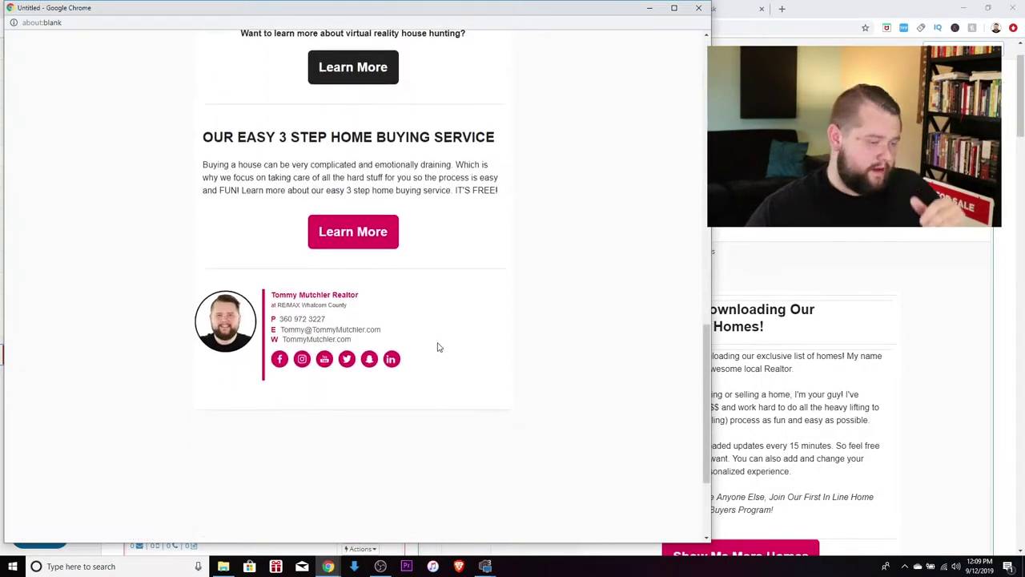
scroll(427, 362, "up", 11)
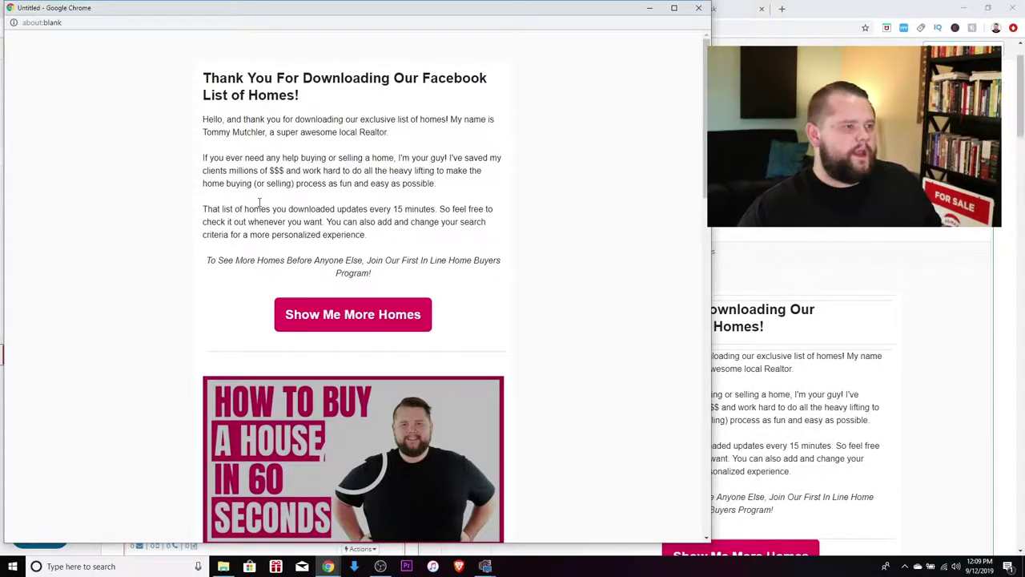
scroll(320, 355, "down", 2)
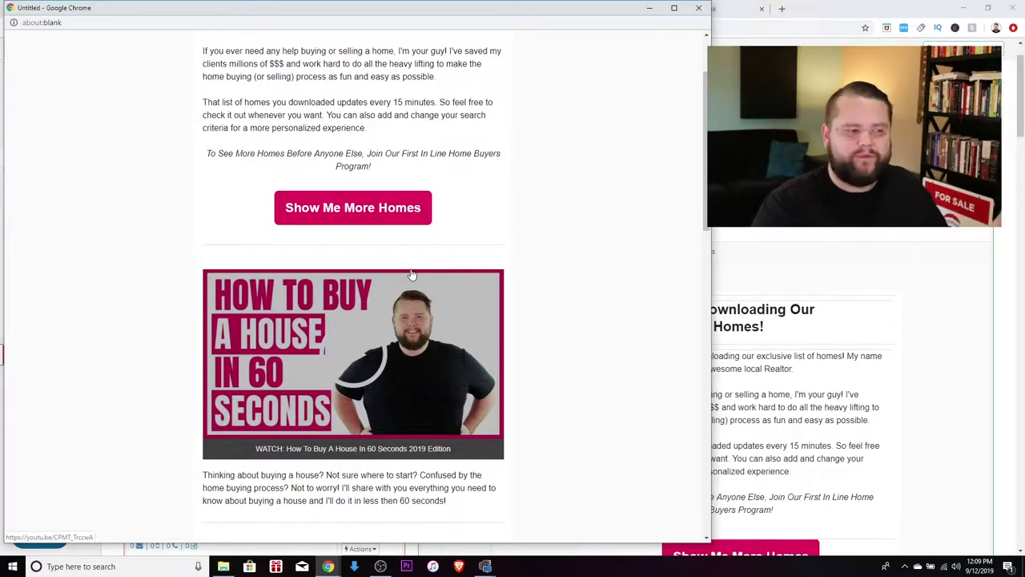
scroll(411, 274, "down", 2)
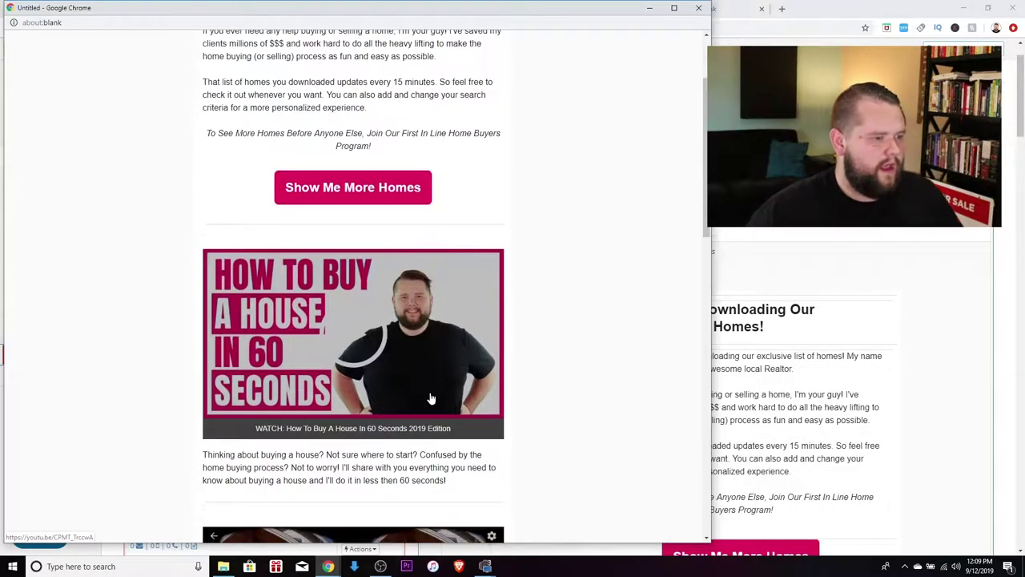
scroll(296, 272, "up", 1)
scroll(296, 272, "up", 2)
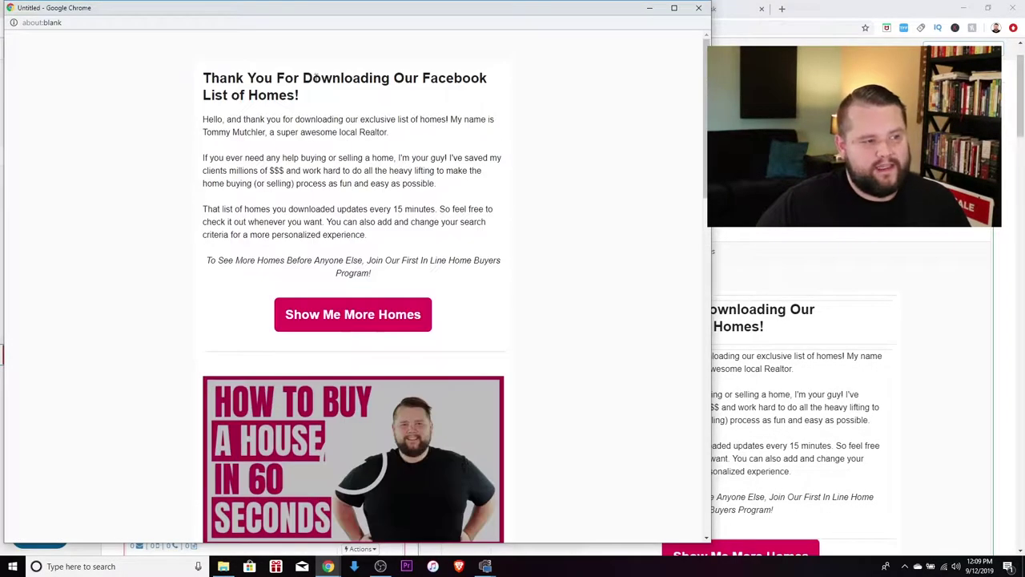
scroll(337, 468, "down", 3)
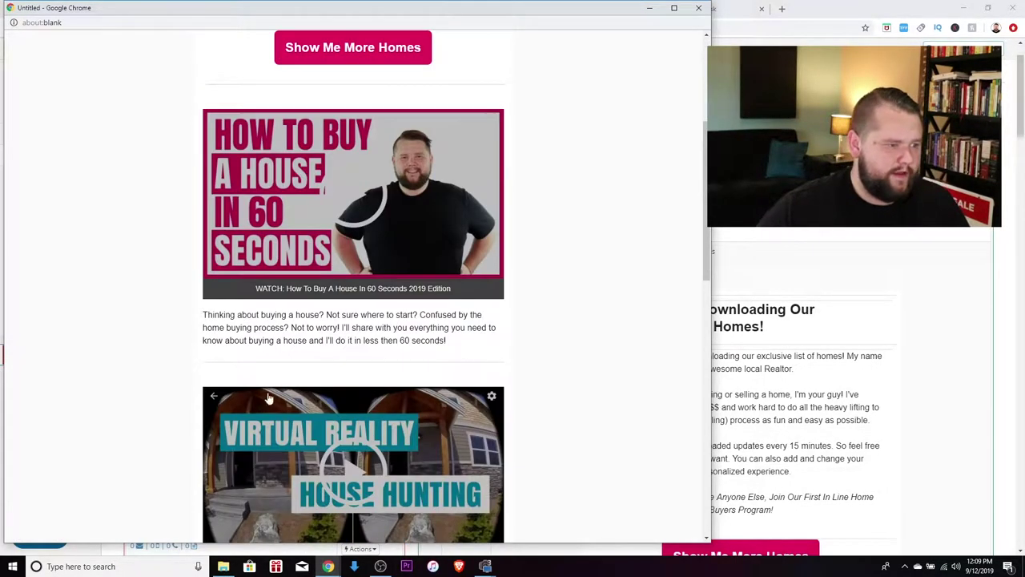
Step: Read the remaining virtual reality, home buying service and signature sections of the introduction email preview and close the preview window
scroll(336, 471, "down", 3)
scroll(370, 416, "down", 3)
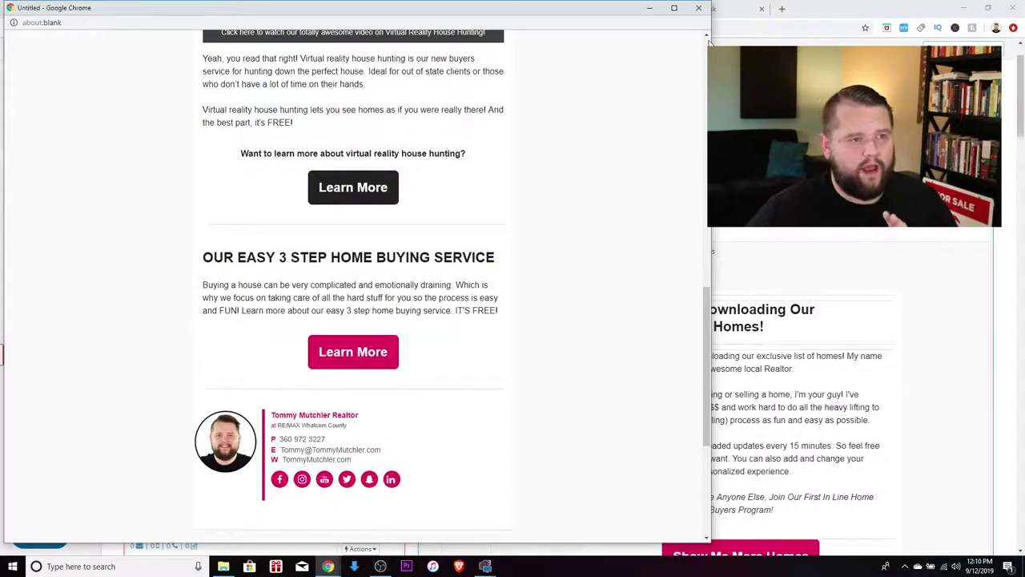
left_click(698, 8)
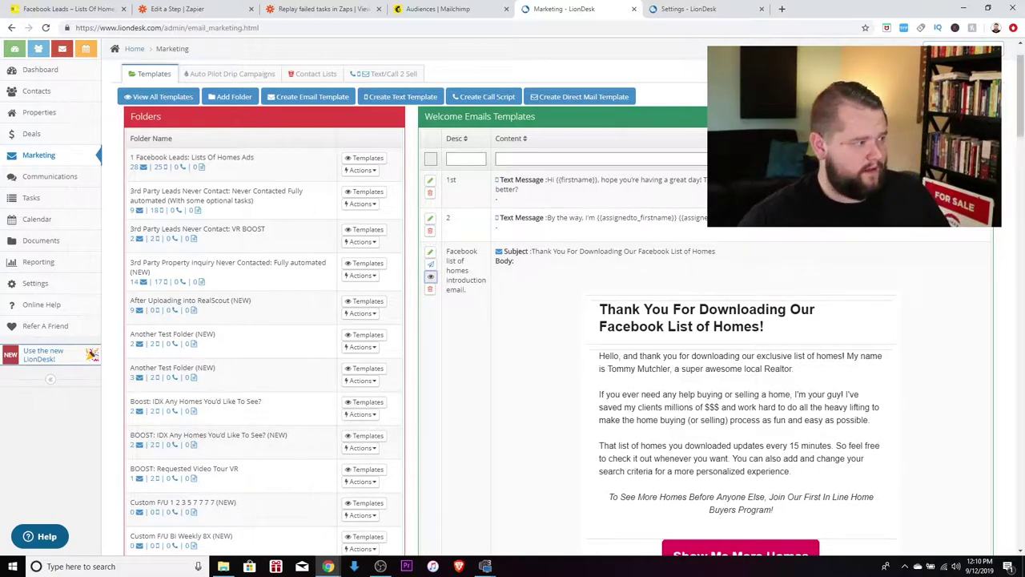
Step: Switch to the Facebook Leads drip page and review Email #1, the HTML email video section and the immediate task reminder
left_click(110, 11)
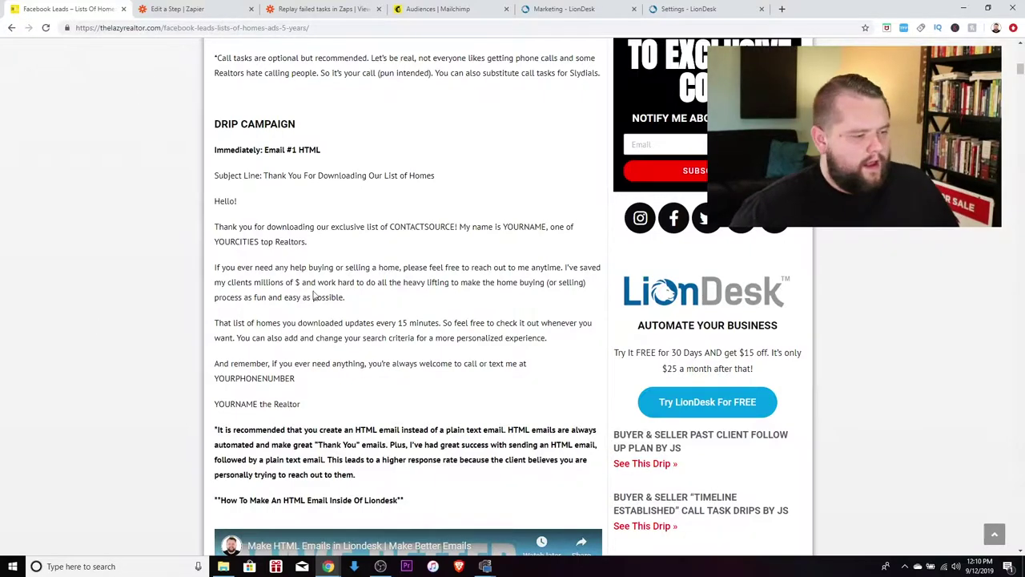
scroll(313, 293, "down", 1)
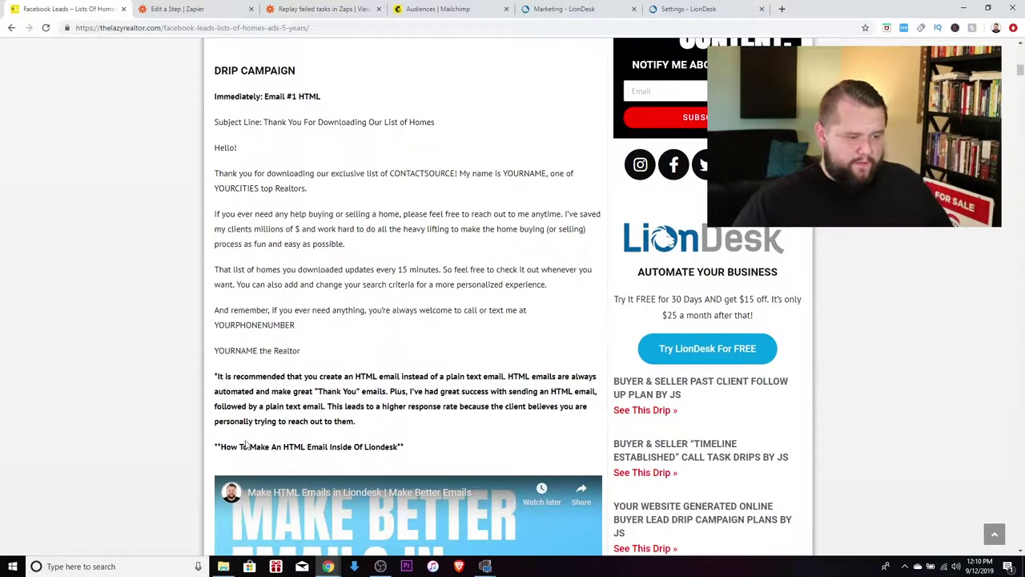
scroll(342, 434, "down", 3)
scroll(342, 433, "down", 3)
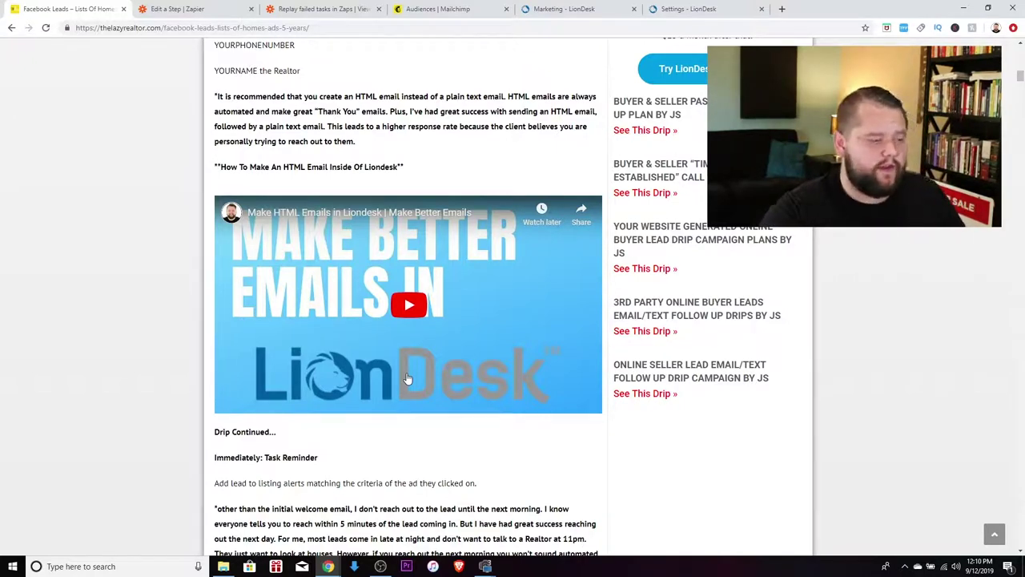
scroll(406, 378, "down", 2)
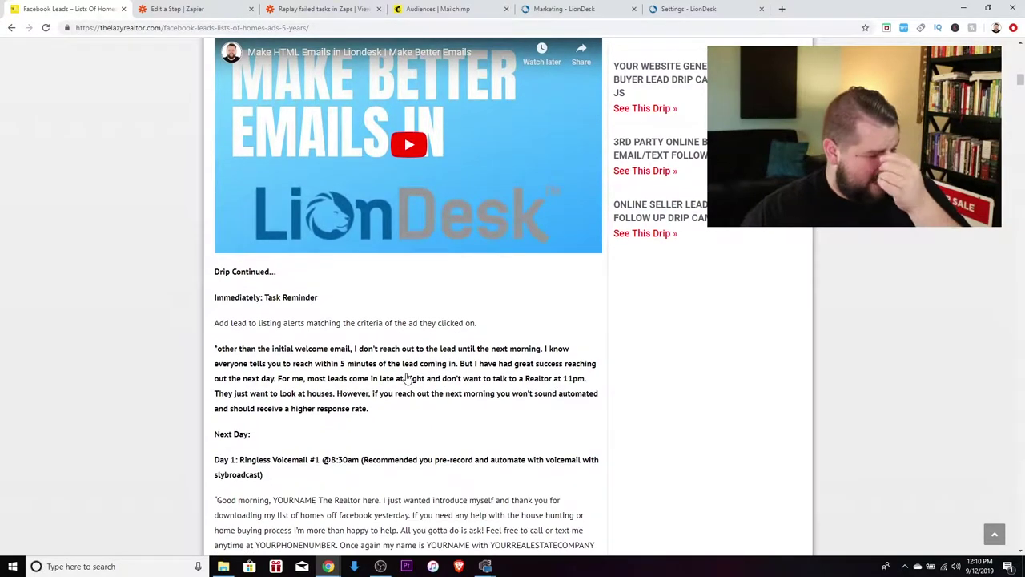
Step: Examine the Day 1 ringless voicemail script, the "Missed Call NAME" Email #2 and the wording of Text #1
scroll(407, 379, "down", 4)
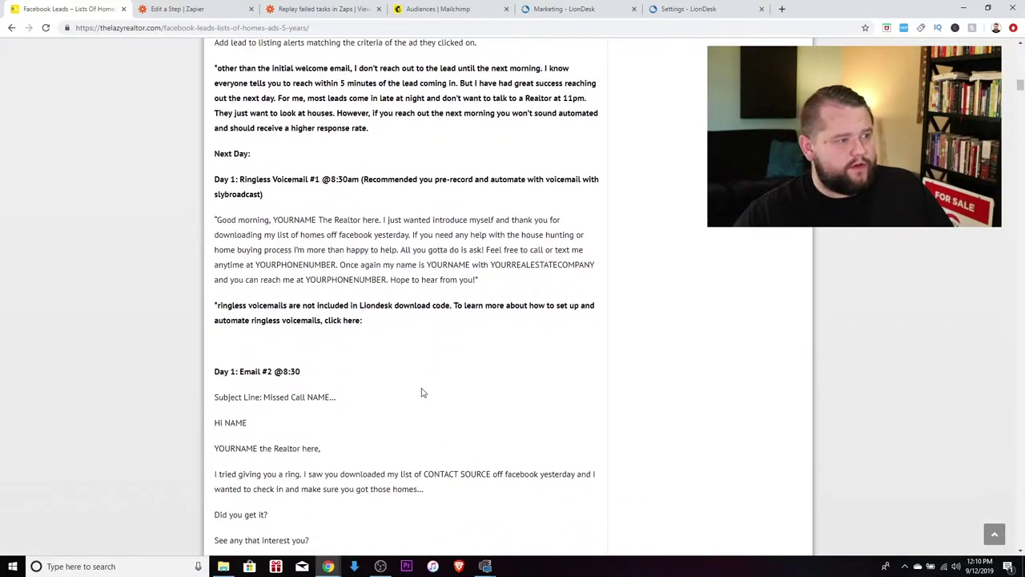
scroll(423, 392, "down", 3)
scroll(423, 391, "up", 1)
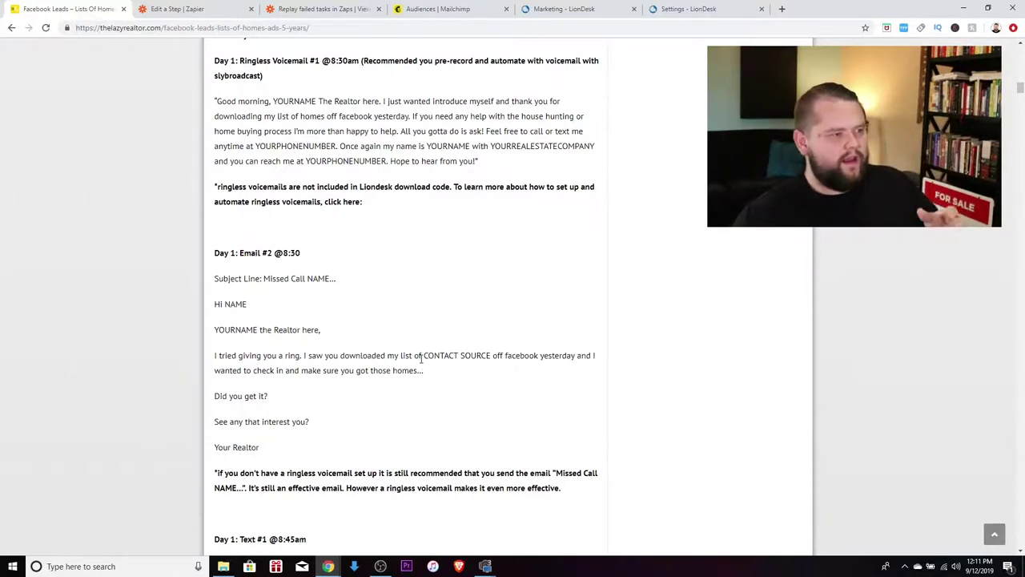
scroll(423, 392, "down", 2)
scroll(409, 384, "up", 1)
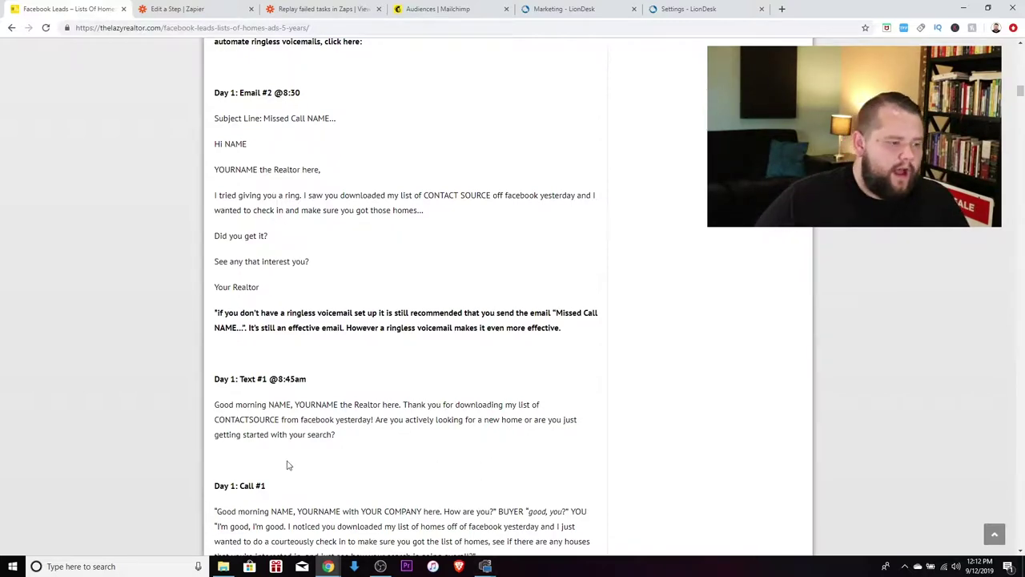
scroll(288, 465, "up", 1)
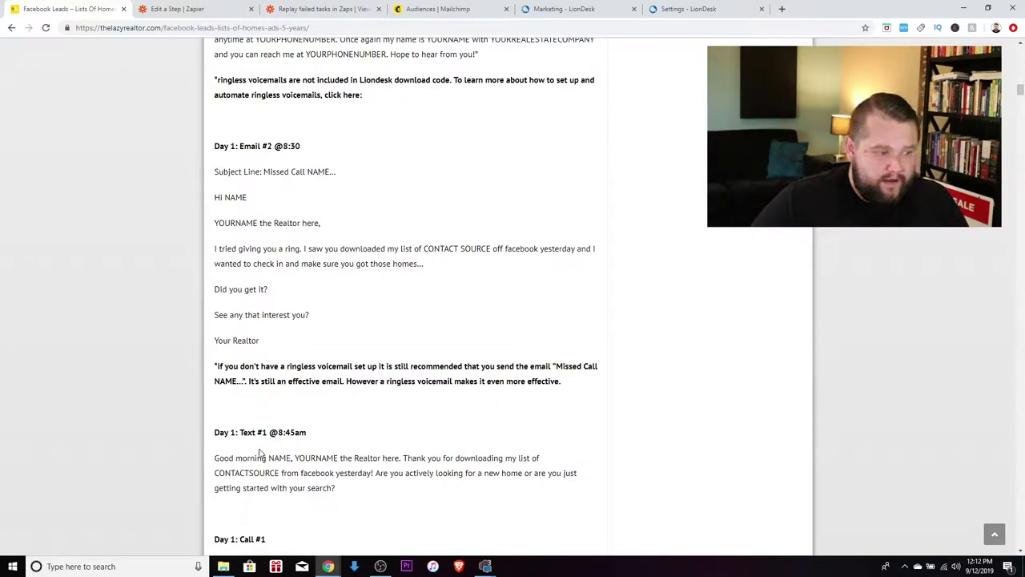
scroll(270, 452, "up", 4)
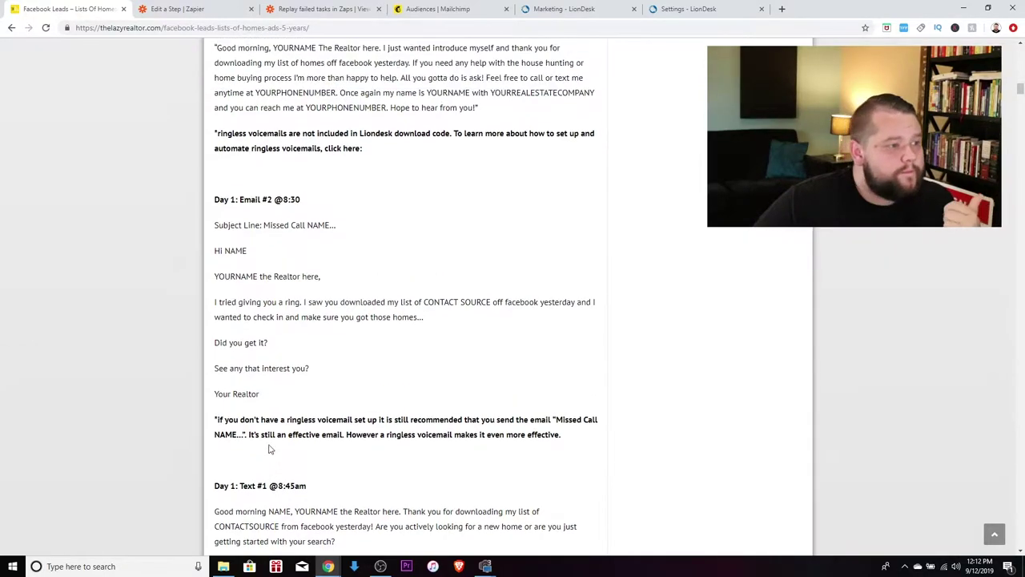
scroll(276, 453, "down", 2)
scroll(280, 451, "down", 1)
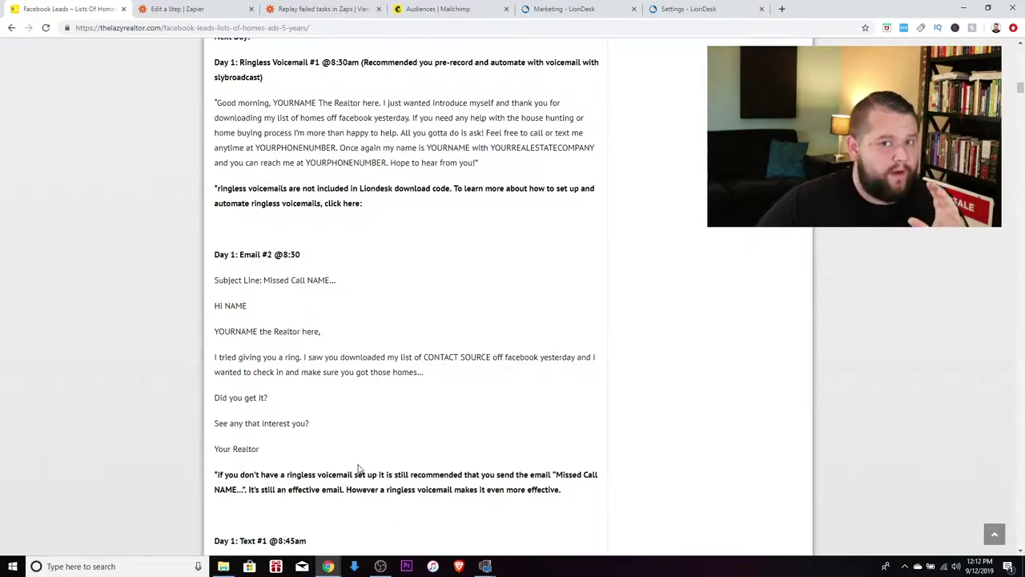
scroll(358, 468, "up", 2)
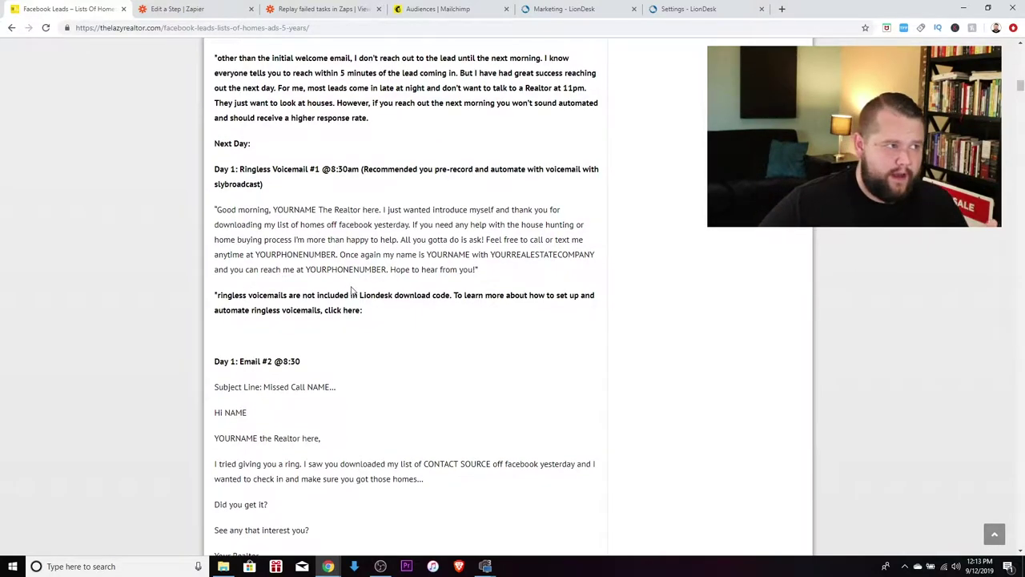
Step: Switch to the Zapier zap editor and look over the trigger and action steps of the lead automation
left_click(208, 14)
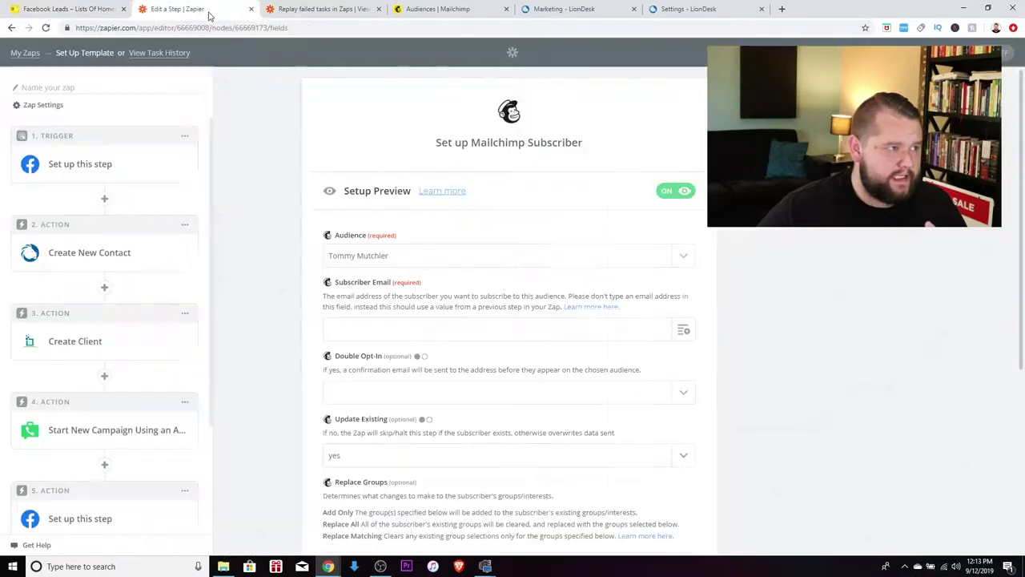
scroll(153, 174, "down", 1)
scroll(155, 165, "up", 1)
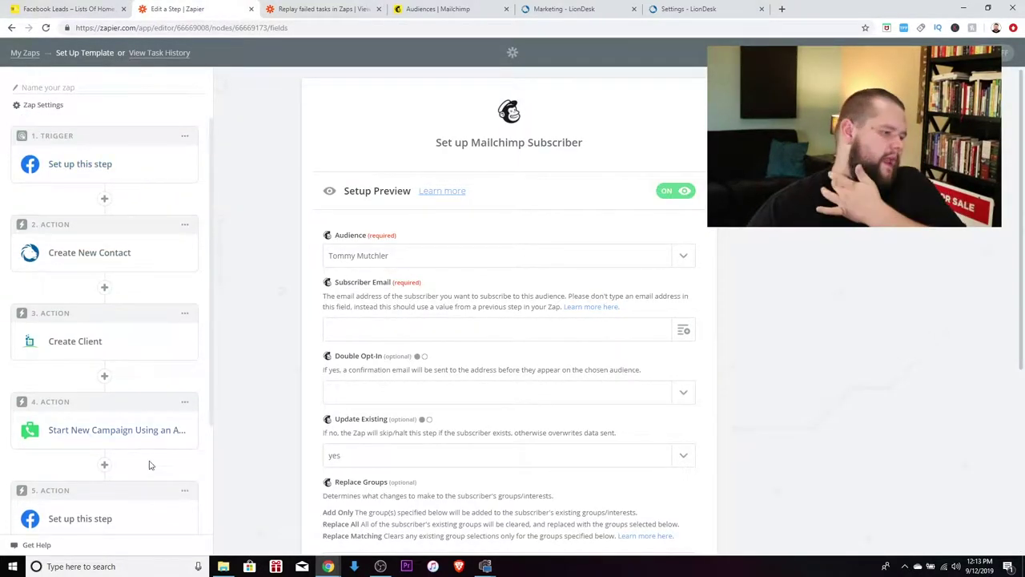
Step: Return to the Facebook Leads drip page and reread the sequence from the immediate task reminder through Day 1 Text #1
left_click(68, 11)
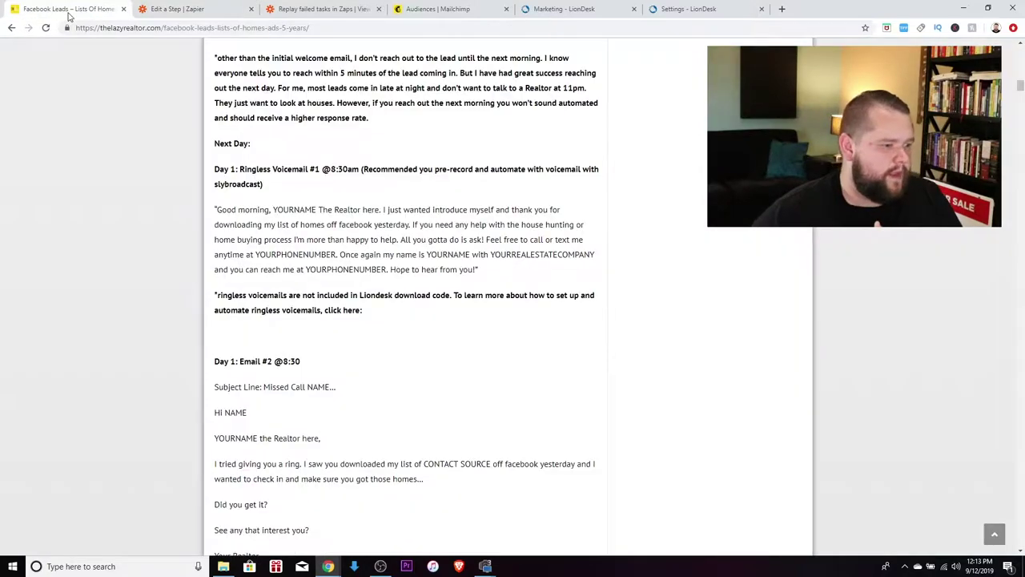
scroll(357, 360, "down", 1)
scroll(358, 357, "up", 1)
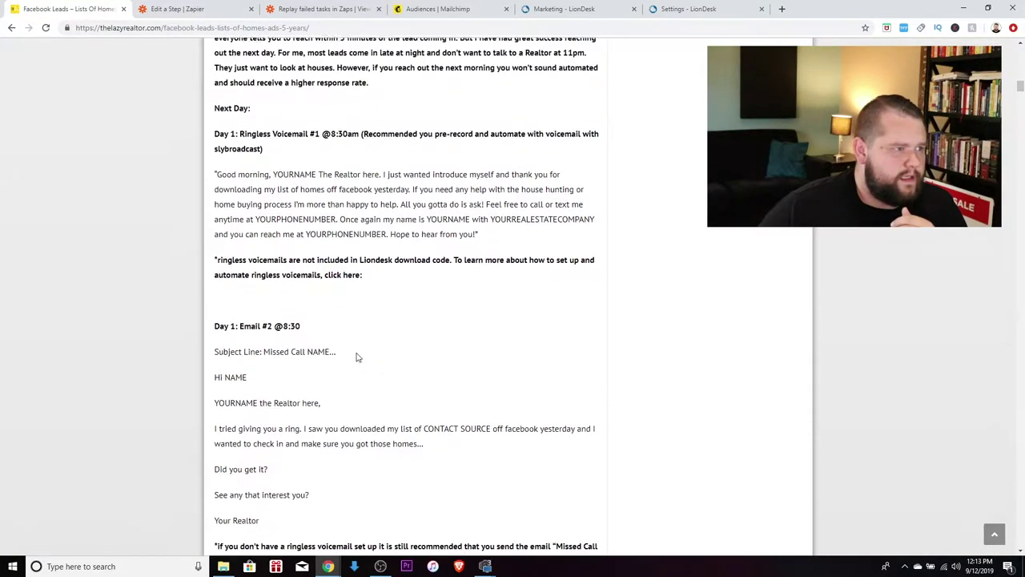
scroll(358, 357, "up", 2)
scroll(355, 366, "down", 1)
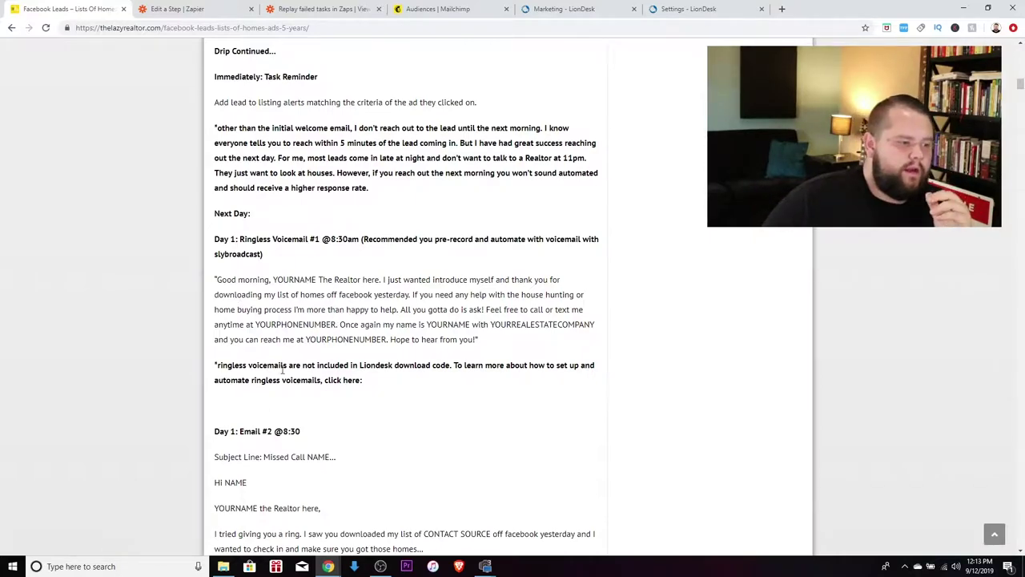
scroll(220, 310, "down", 1)
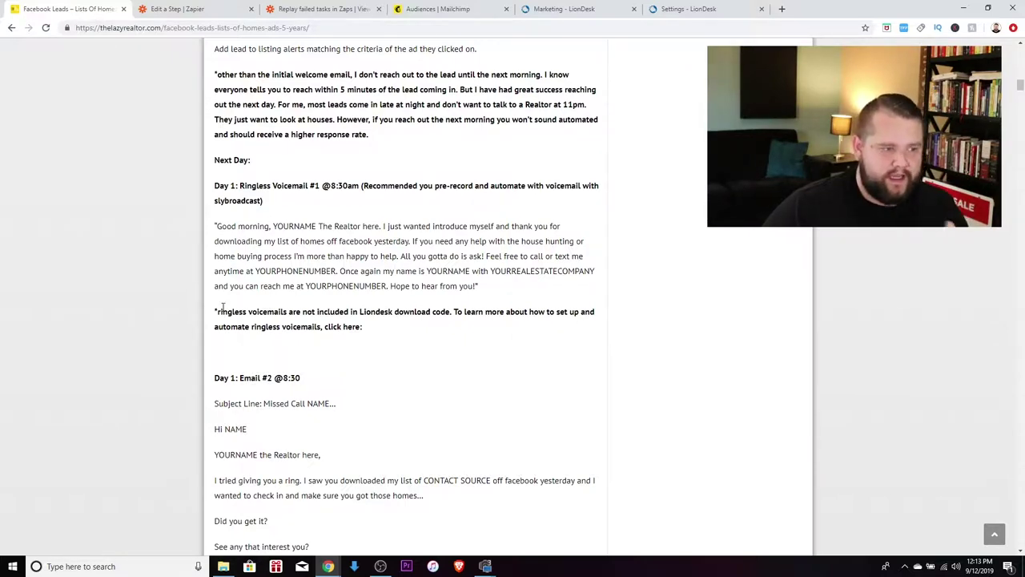
scroll(282, 408, "down", 1)
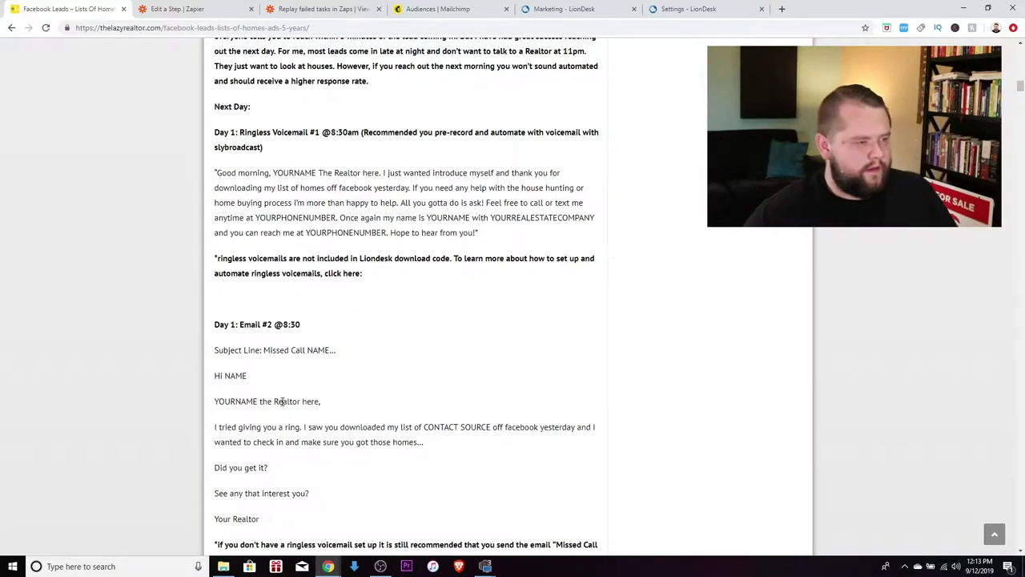
scroll(270, 393, "down", 1)
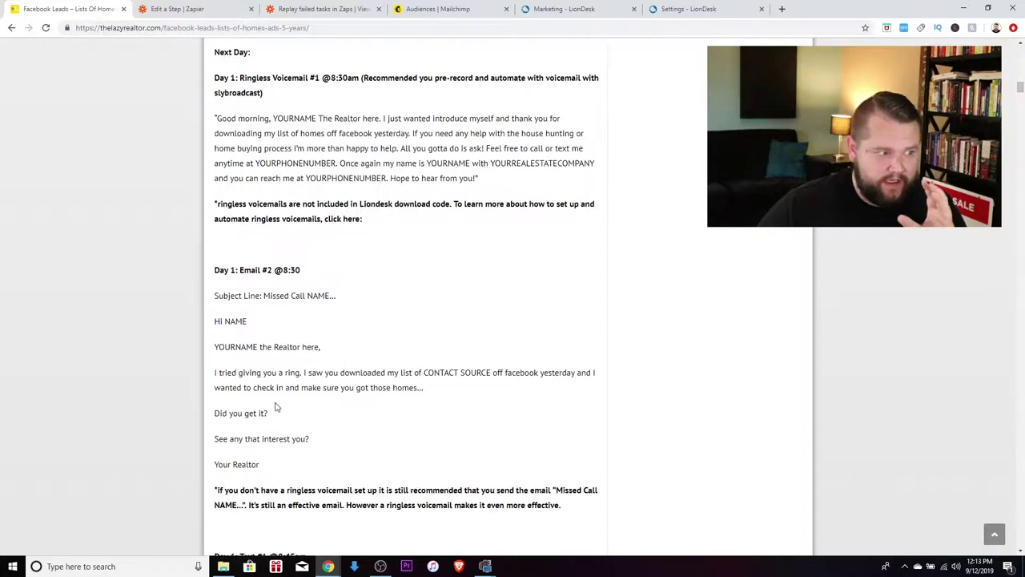
scroll(354, 425, "down", 1)
scroll(321, 393, "down", 2)
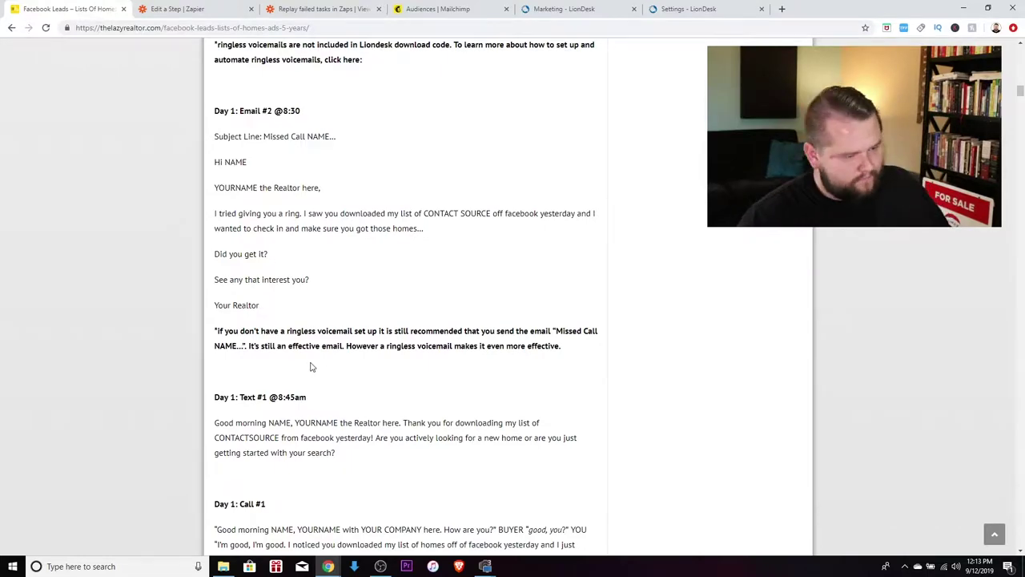
Step: Review the Day 1 call script, its power questions and voicemail, the Day 2 video text and the Day 3 call
scroll(357, 480, "down", 4)
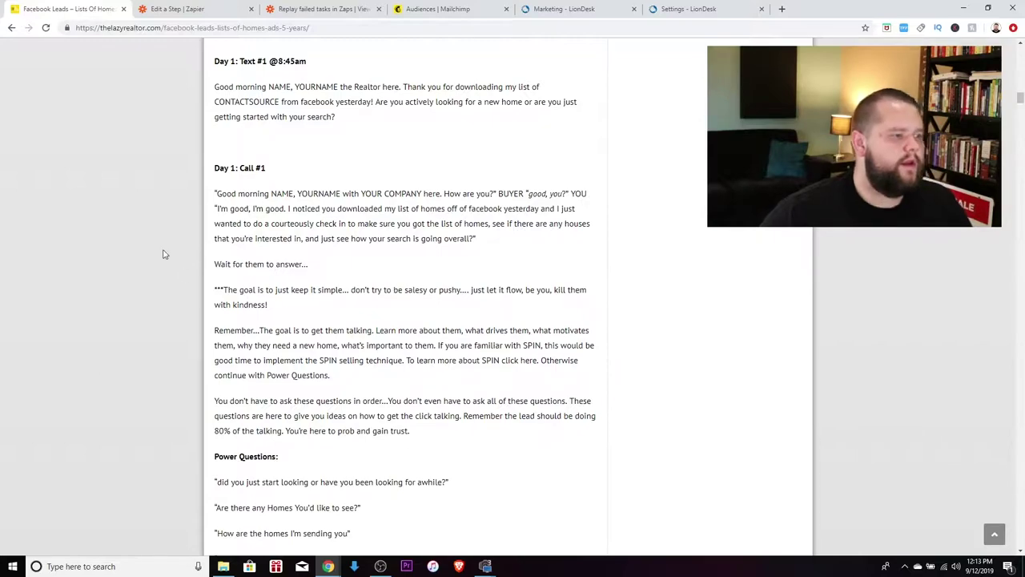
scroll(408, 458, "down", 5)
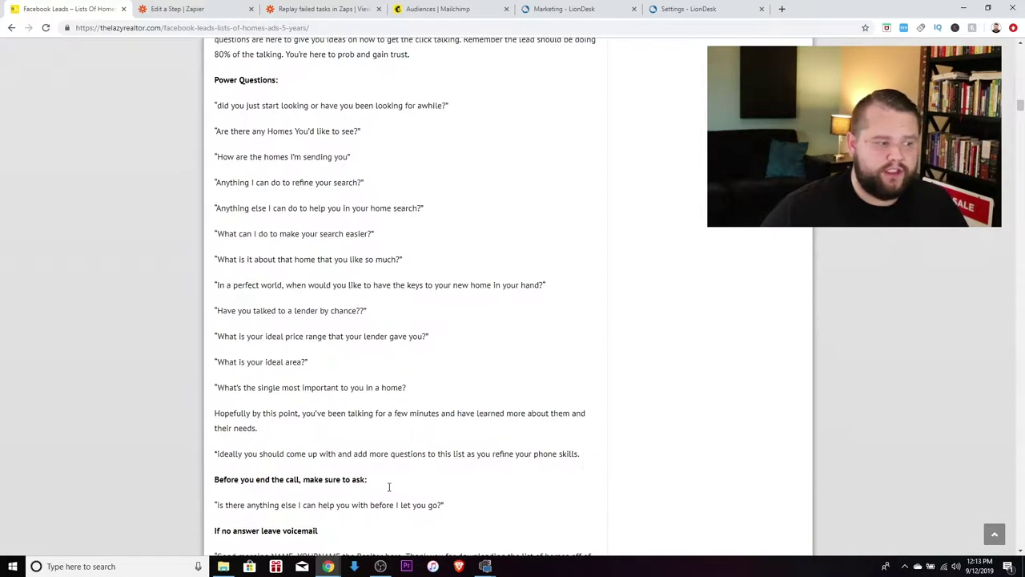
scroll(393, 465, "down", 3)
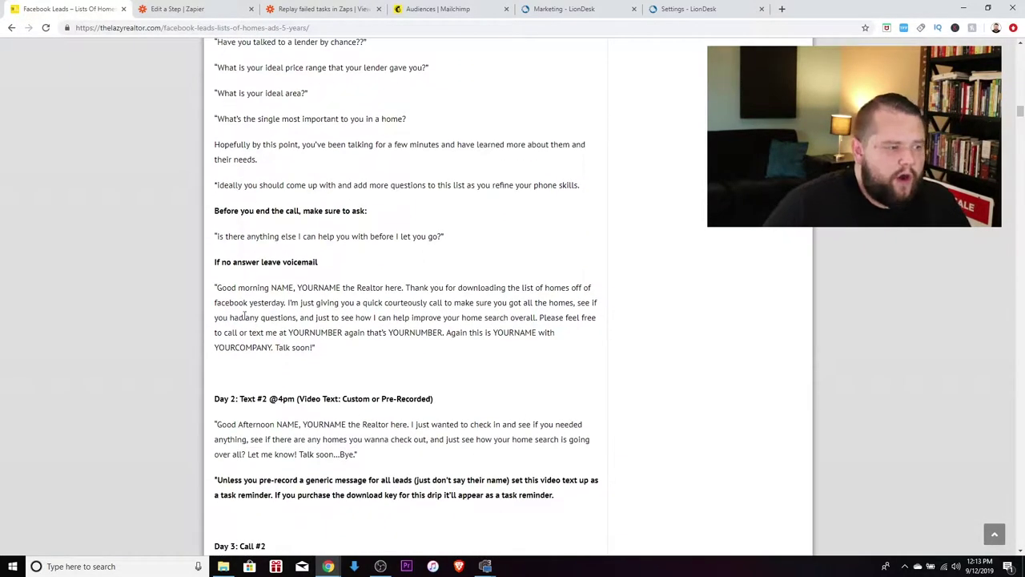
scroll(476, 503, "down", 2)
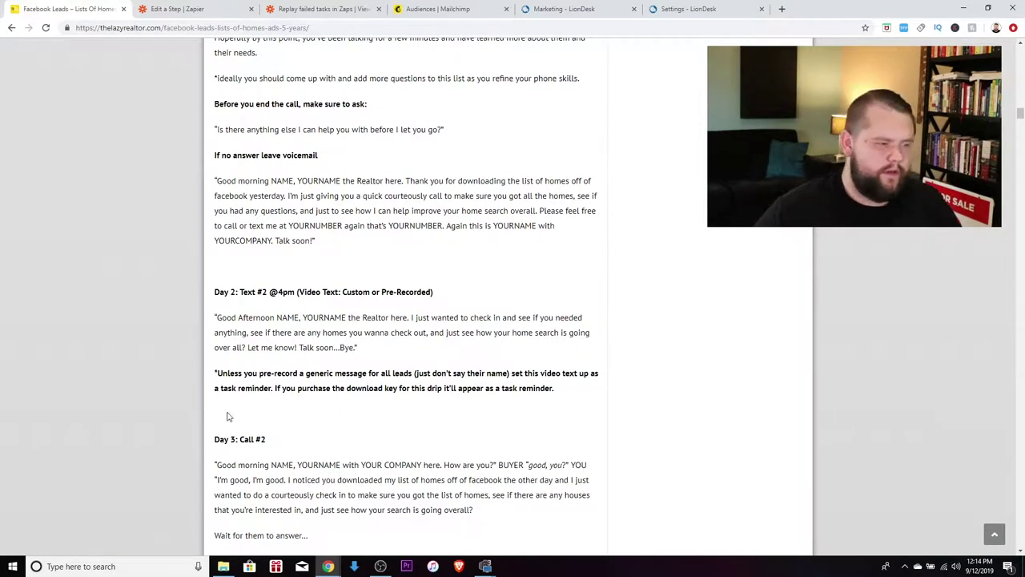
scroll(371, 486, "down", 2)
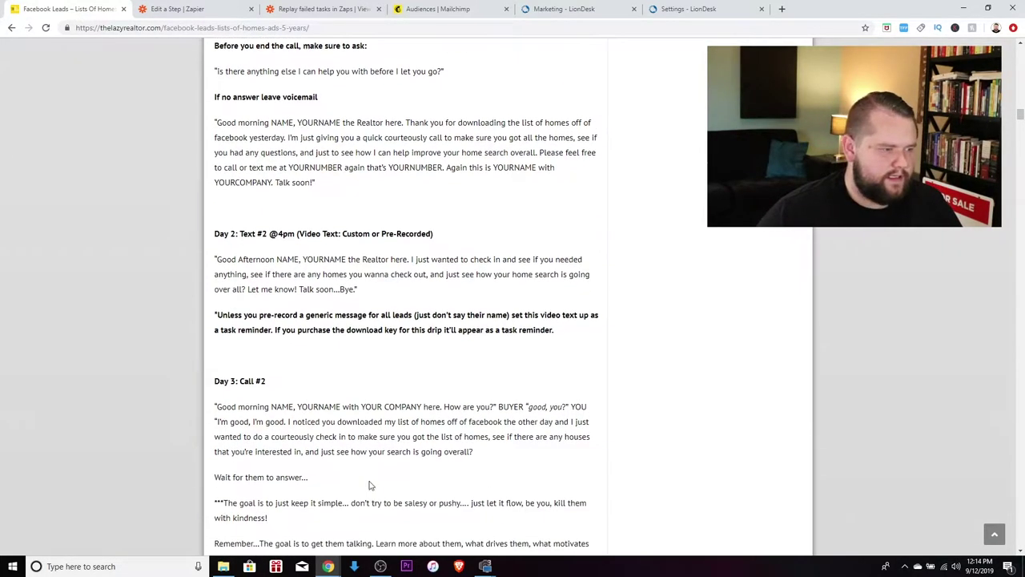
scroll(380, 467, "down", 10)
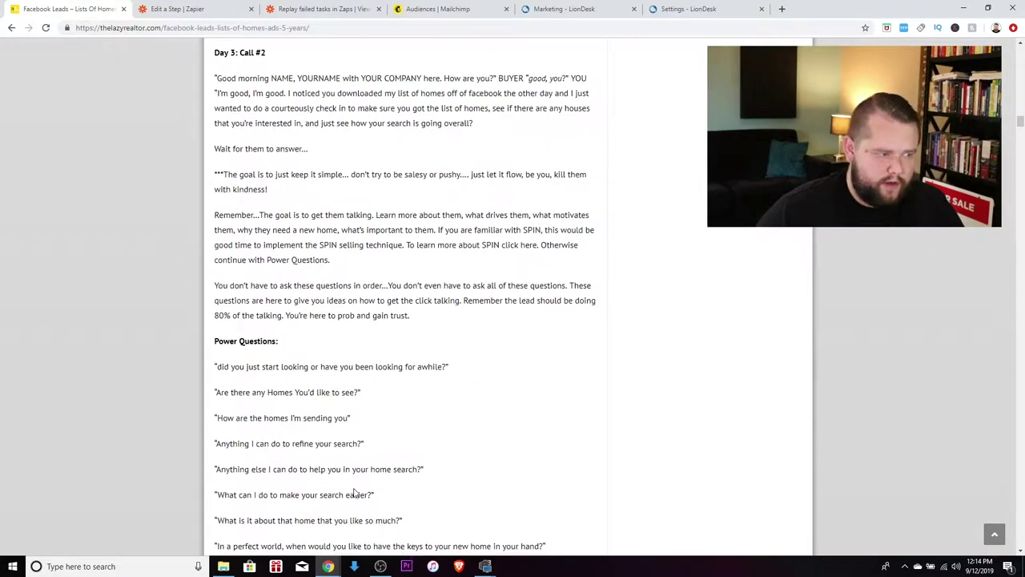
Step: Examine the follow-up emails, texts and calls scheduled from Day 4 Video Email #3 through Day 50 Call #6
scroll(324, 480, "down", 3)
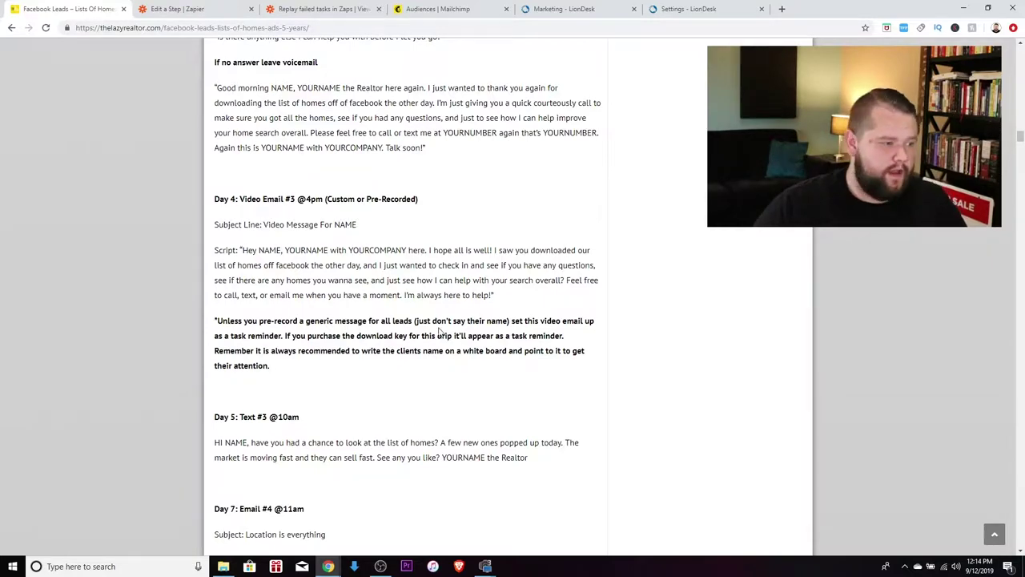
scroll(442, 333, "down", 3)
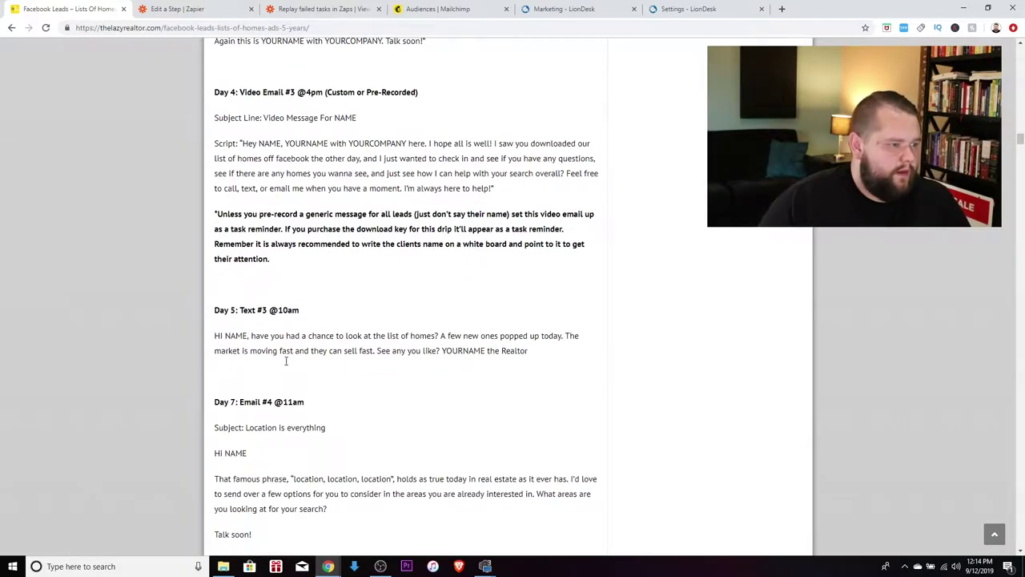
scroll(481, 424, "down", 3)
scroll(371, 466, "down", 3)
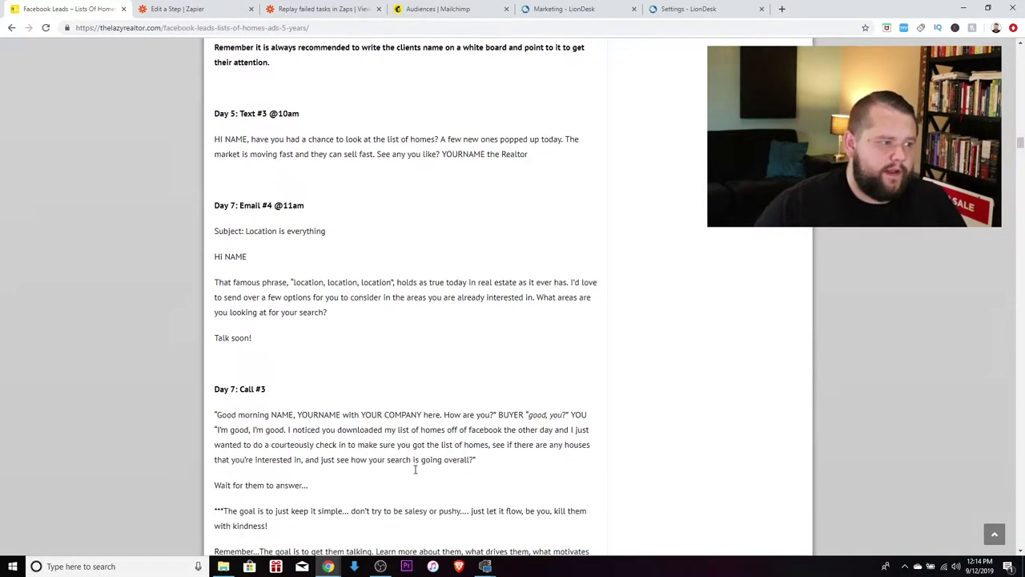
scroll(584, 502, "down", 8)
scroll(585, 502, "down", 20)
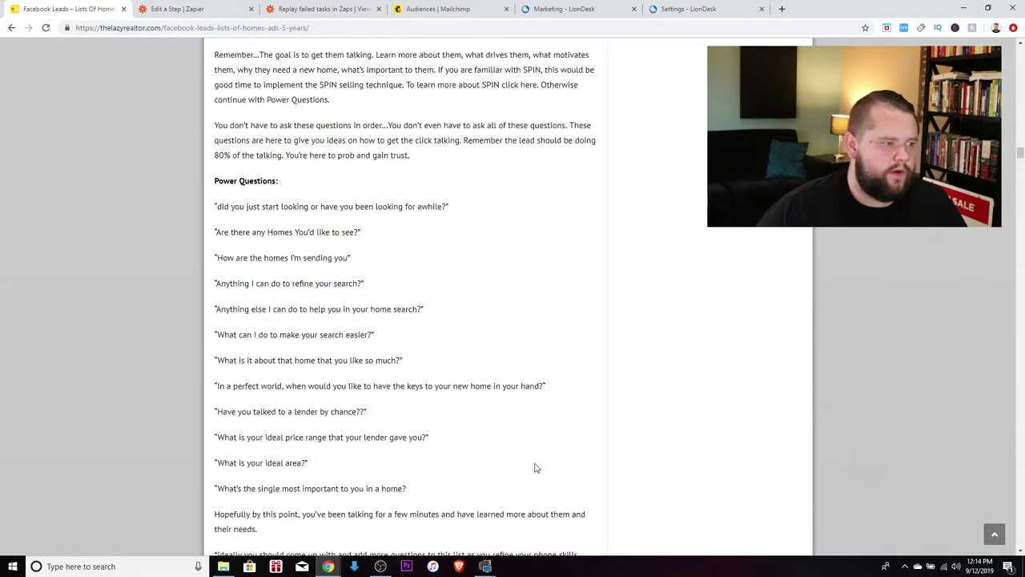
scroll(445, 383, "down", 20)
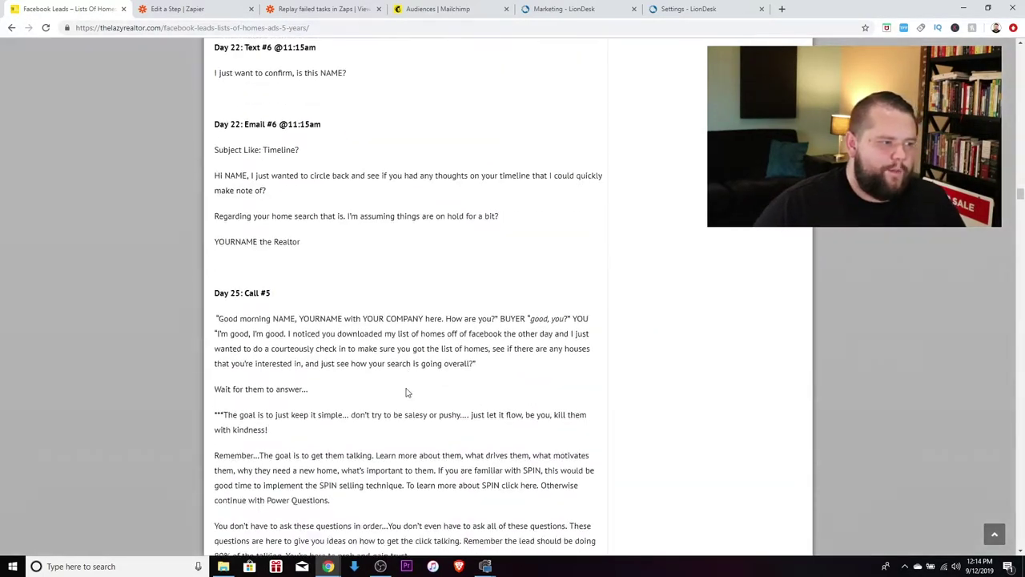
scroll(378, 454, "down", 8)
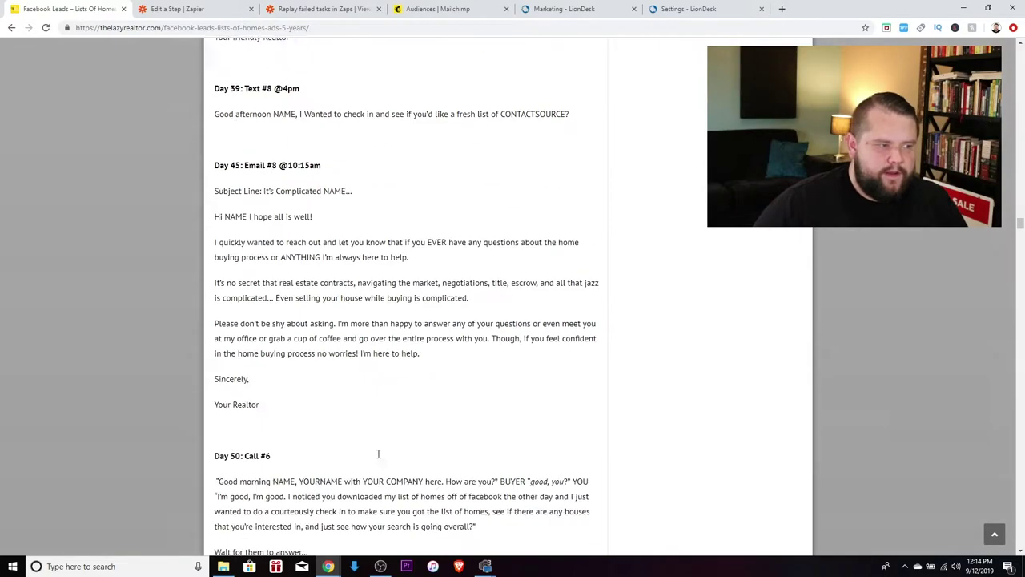
scroll(392, 436, "down", 15)
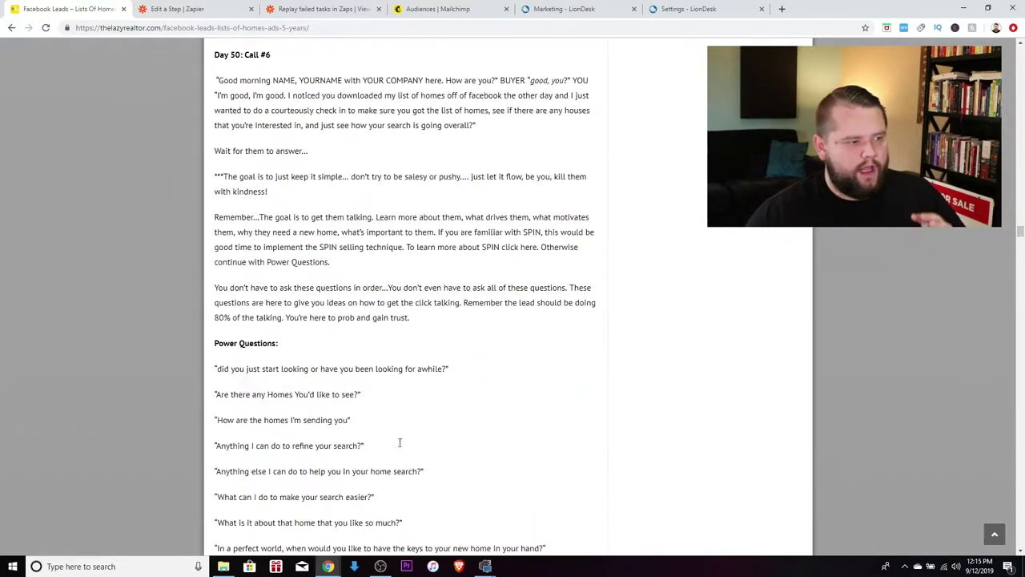
Step: Skim the drip page from the Day 50 Call #6 script to Day 100 Call #8, and return to Day 45 Email #8
scroll(406, 436, "down", 12)
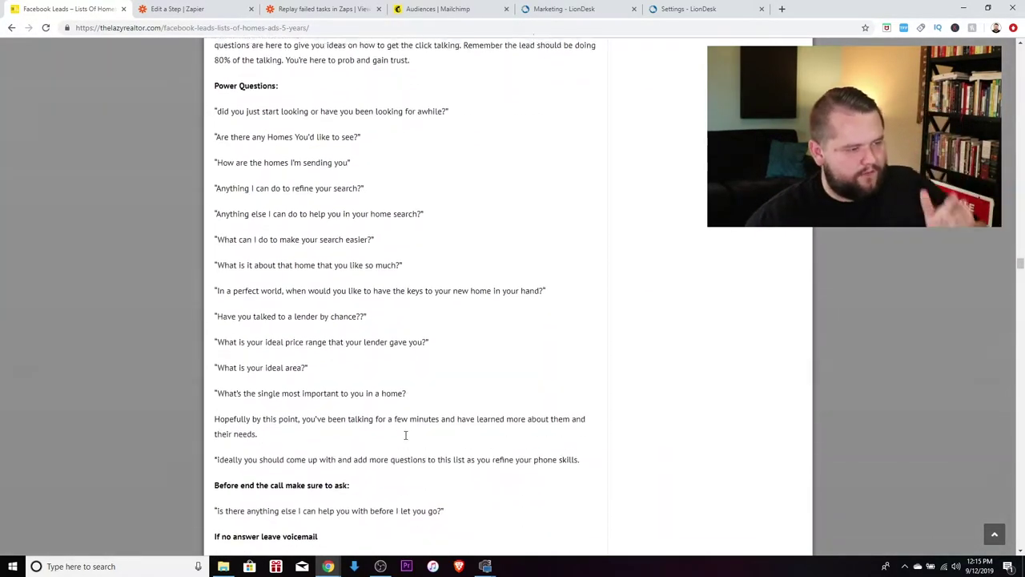
scroll(406, 442, "down", 2)
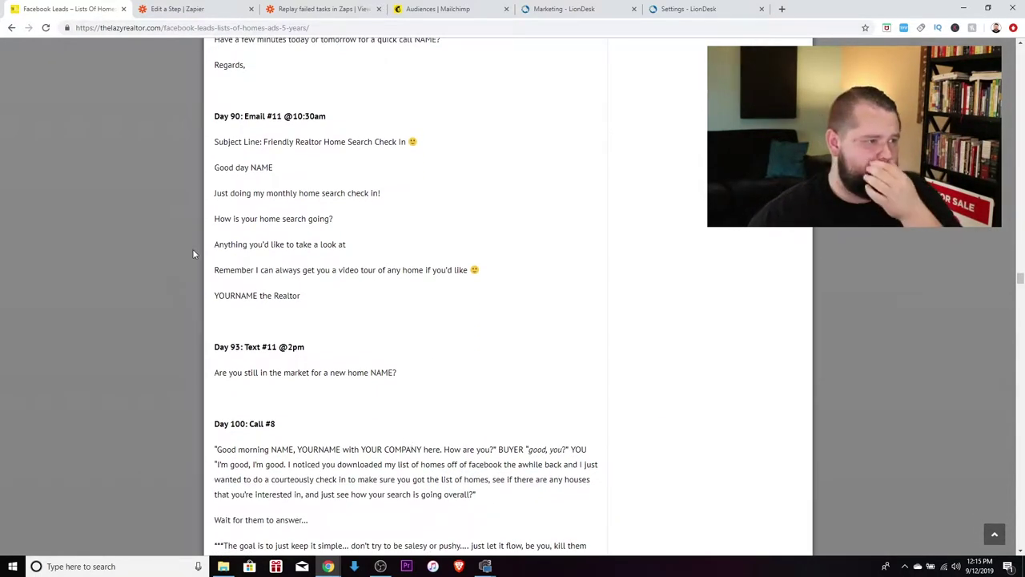
scroll(385, 322, "up", 10)
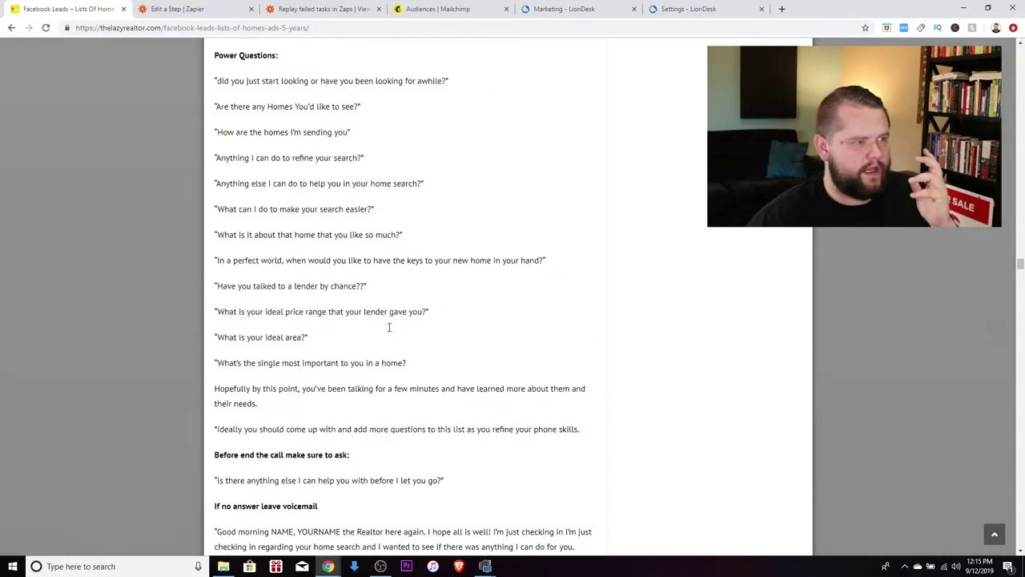
scroll(388, 322, "up", 3)
scroll(388, 328, "down", 8)
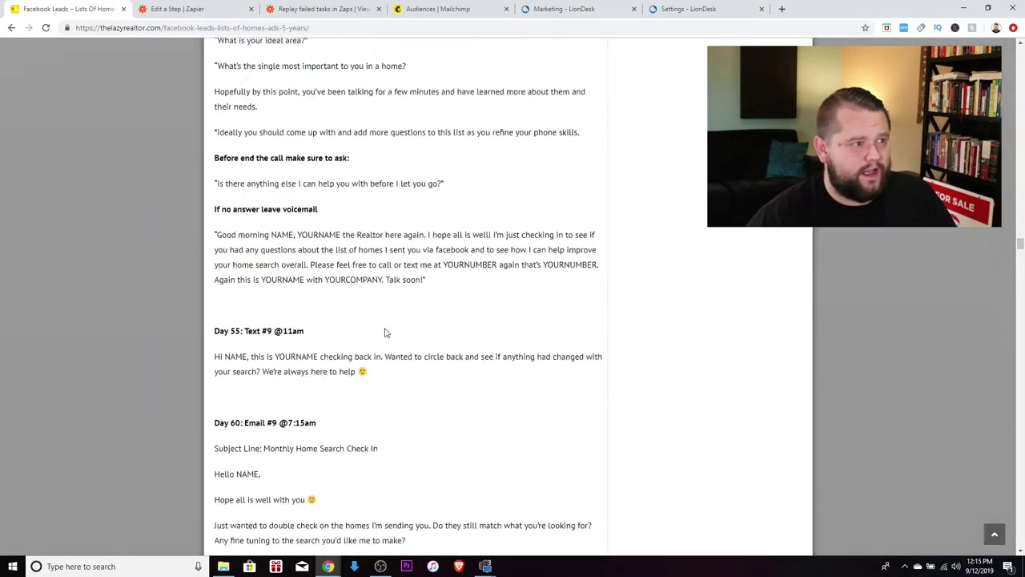
scroll(386, 332, "up", 4)
scroll(385, 331, "up", 11)
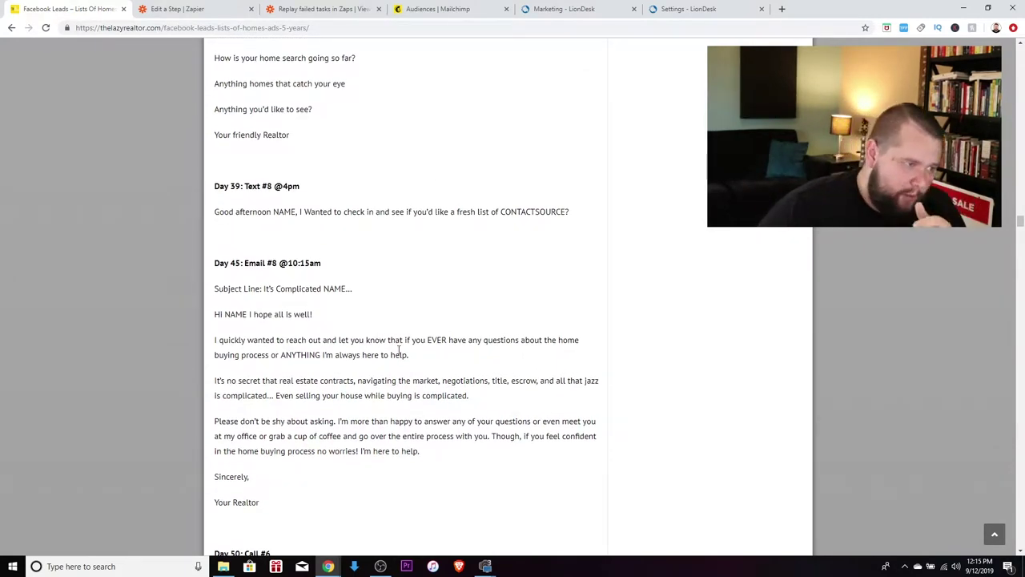
scroll(257, 461, "down", 1)
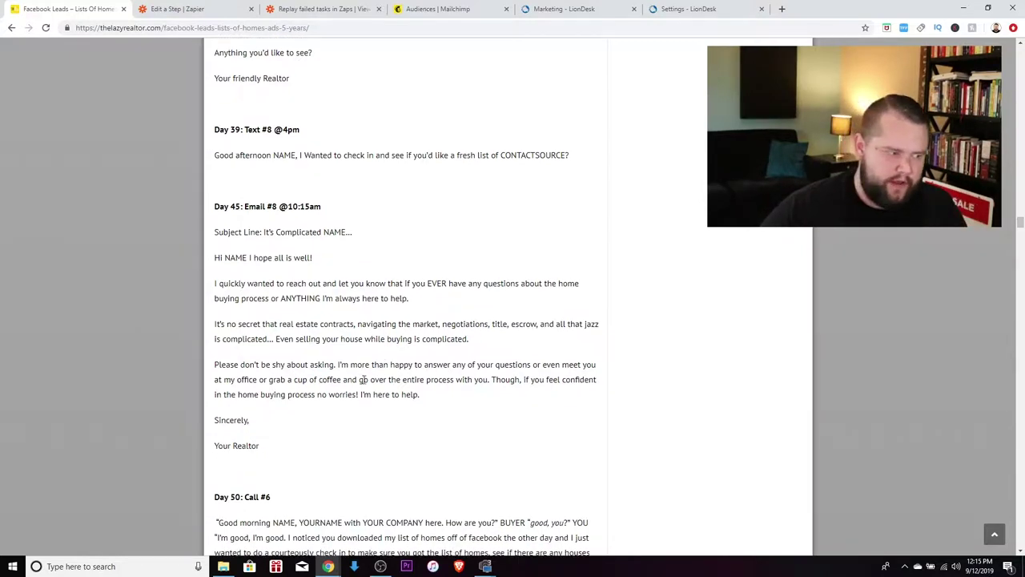
Step: Read the Day 55 text, Day 60 email, Day 71 text and Day 75 call script, and recheck the Day 30 and Day 45 emails
scroll(386, 364, "down", 15)
scroll(339, 388, "down", 5)
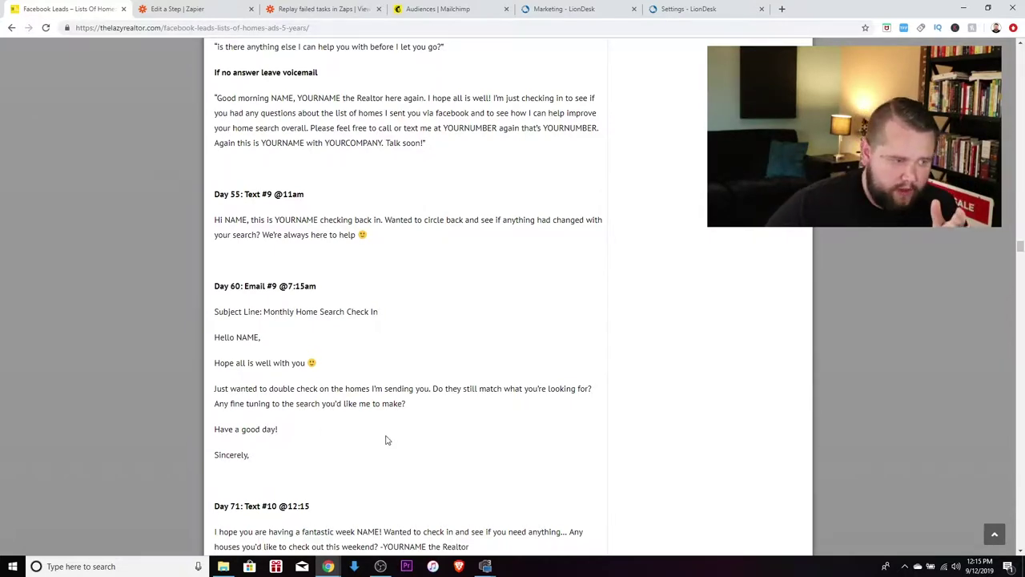
scroll(436, 520, "down", 3)
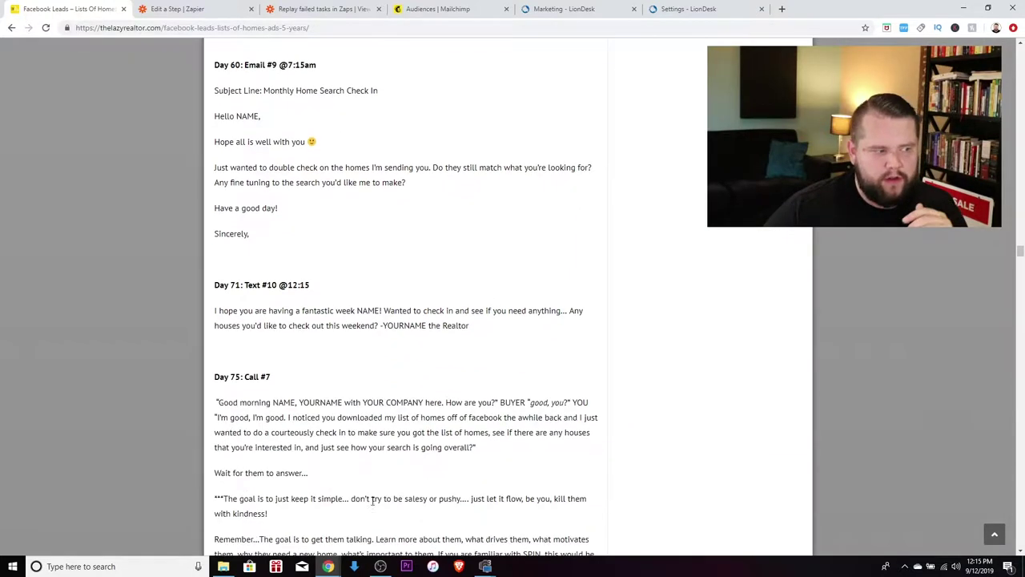
scroll(446, 487, "down", 7)
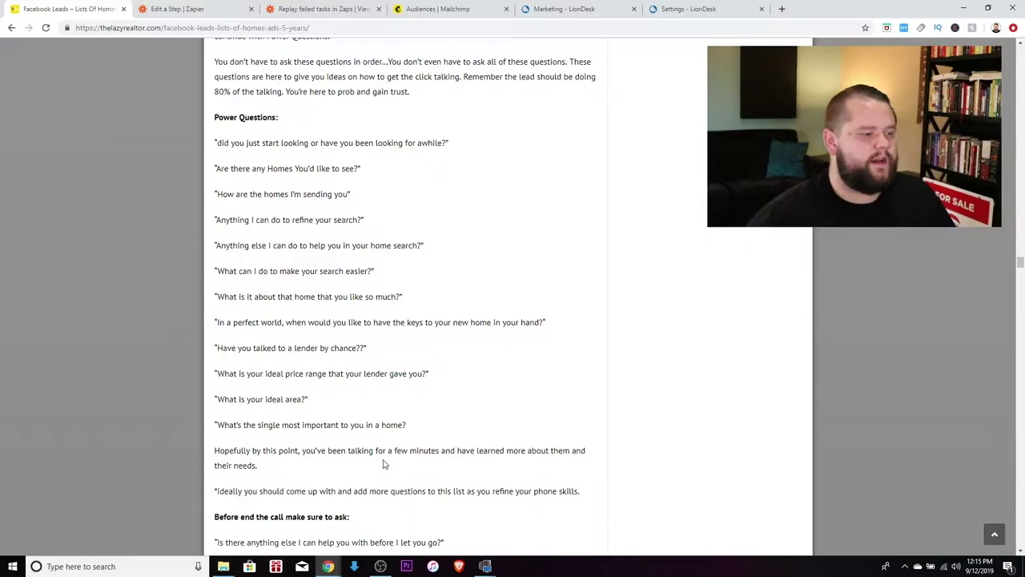
scroll(394, 436, "down", 1)
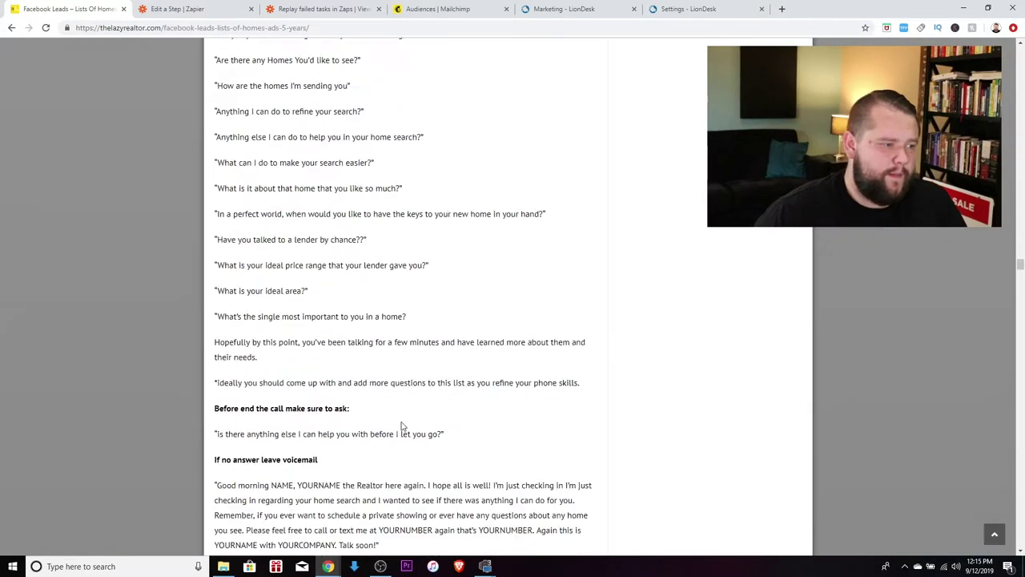
scroll(402, 427, "down", 6)
scroll(403, 428, "up", 15)
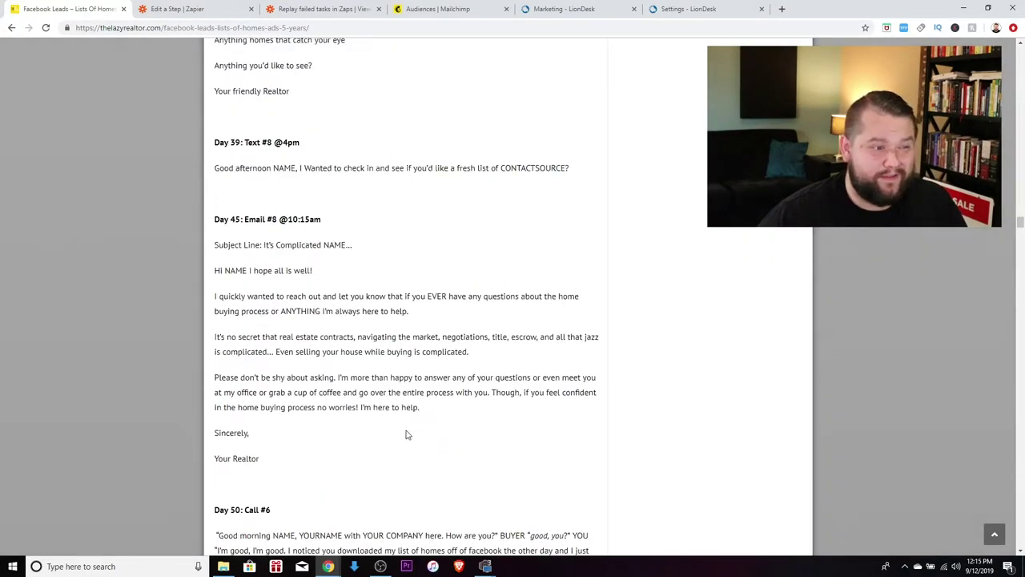
scroll(406, 435, "up", 5)
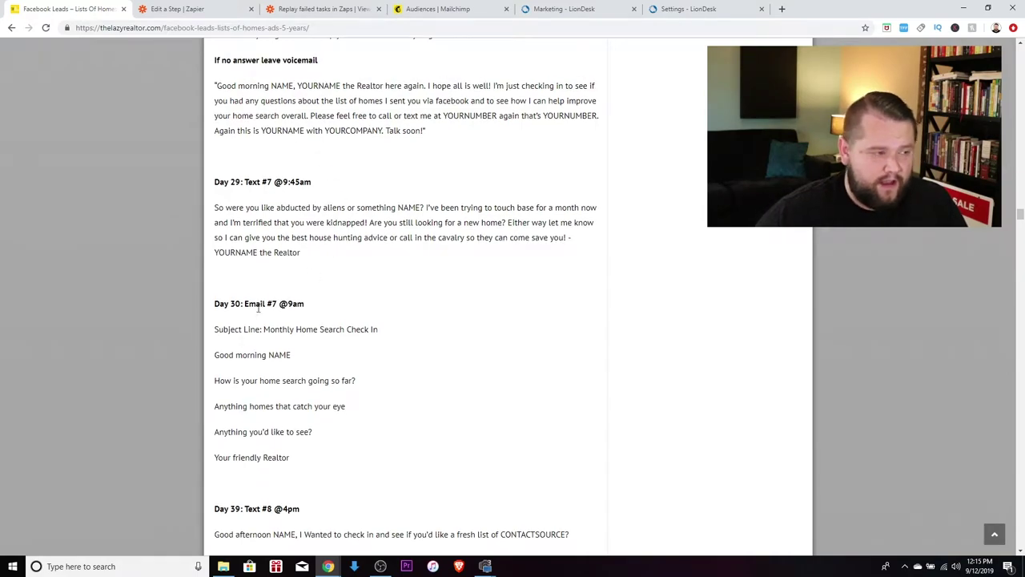
Step: Review the scheduled calls, texts and emails from Day 50 Call #6 through the call script preceding Day 180 Email #15
scroll(280, 329, "down", 10)
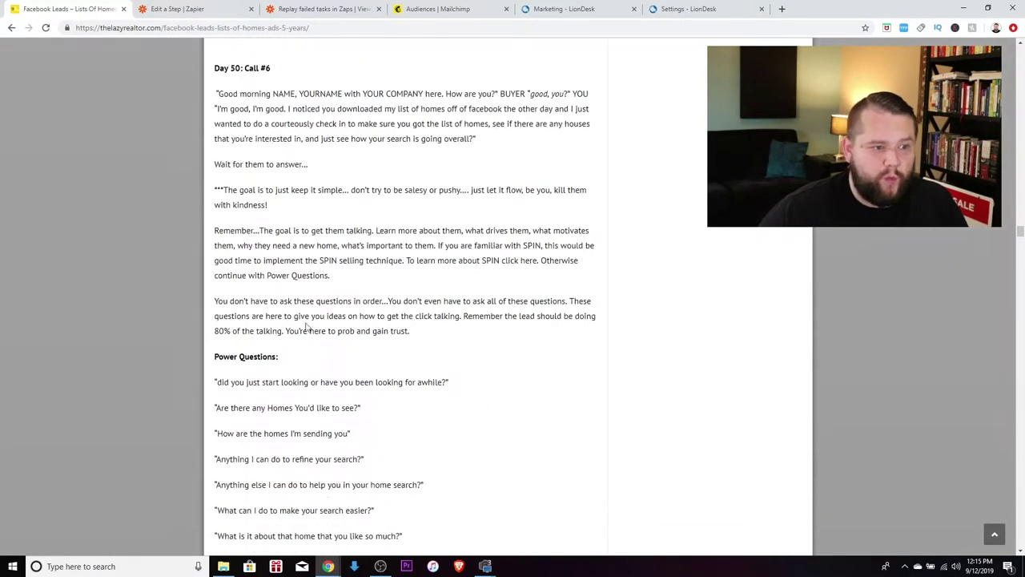
scroll(305, 326, "down", 10)
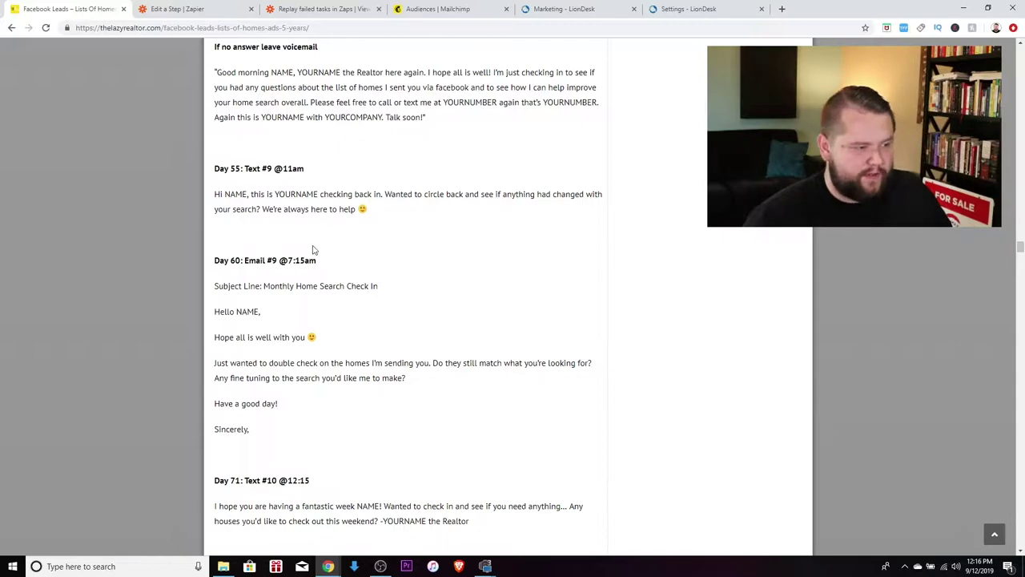
scroll(398, 410, "down", 2)
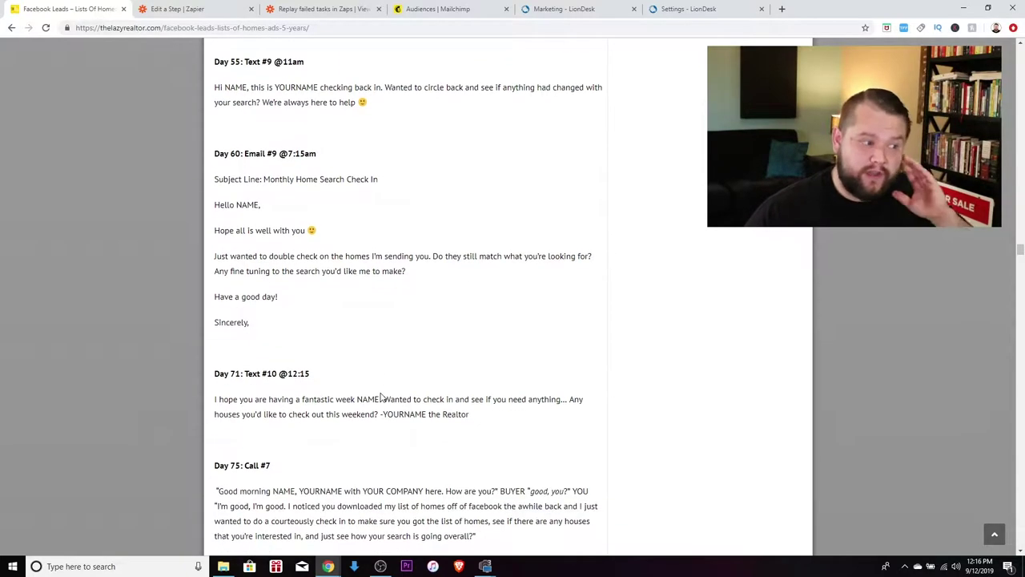
scroll(410, 390, "down", 10)
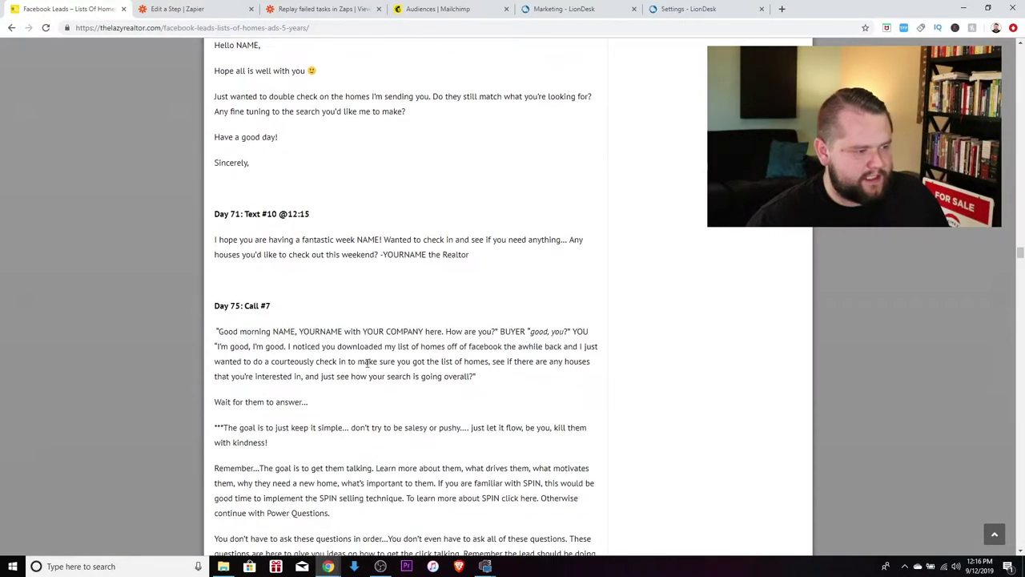
scroll(336, 352, "down", 13)
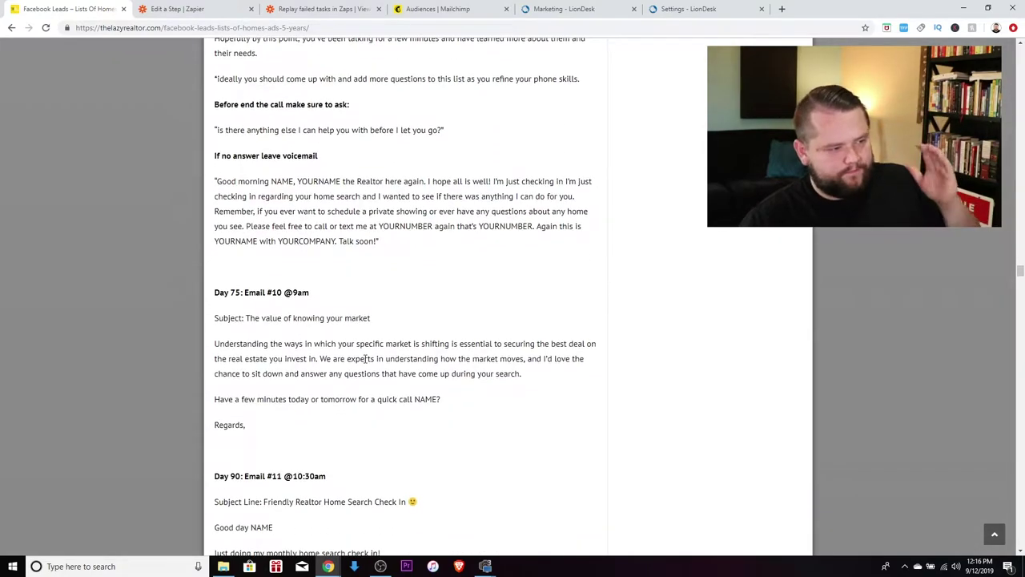
scroll(371, 364, "down", 20)
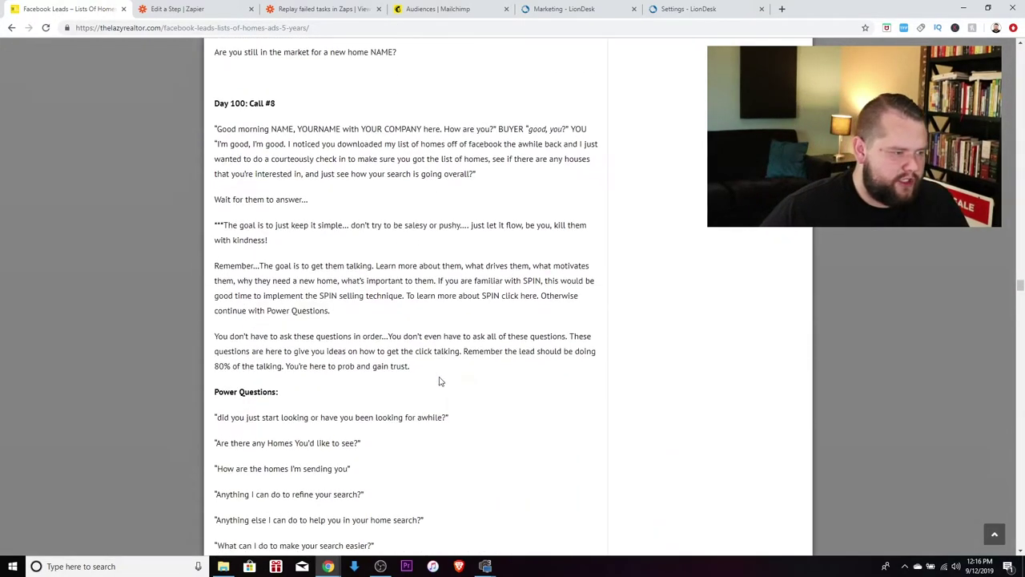
scroll(461, 385, "down", 20)
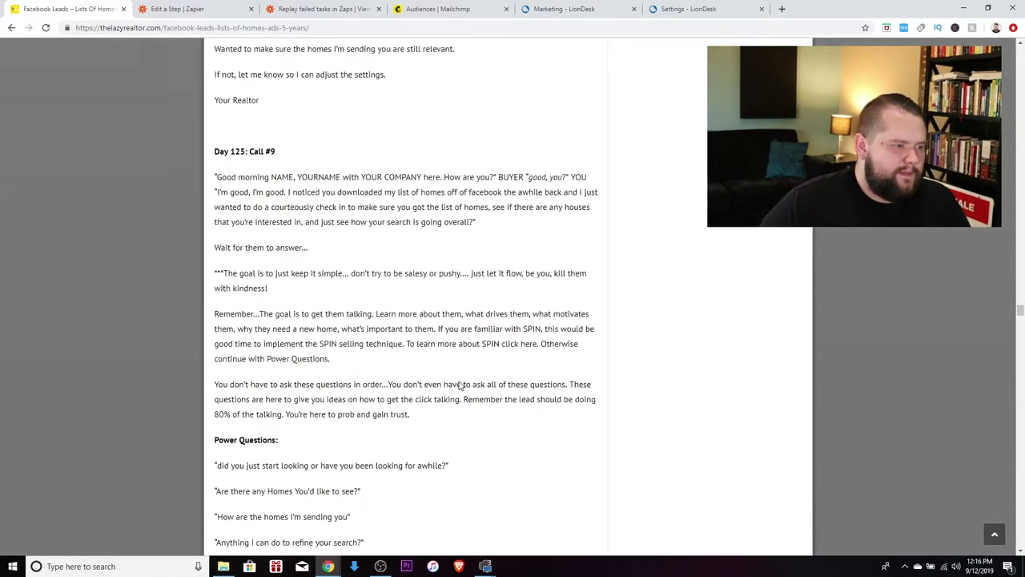
scroll(455, 375, "down", 20)
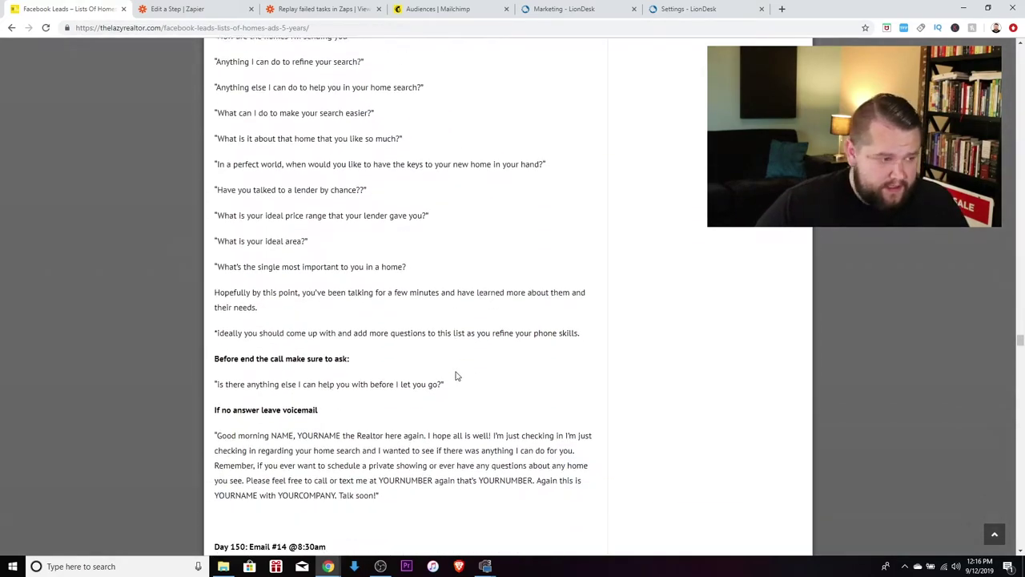
scroll(465, 383, "down", 20)
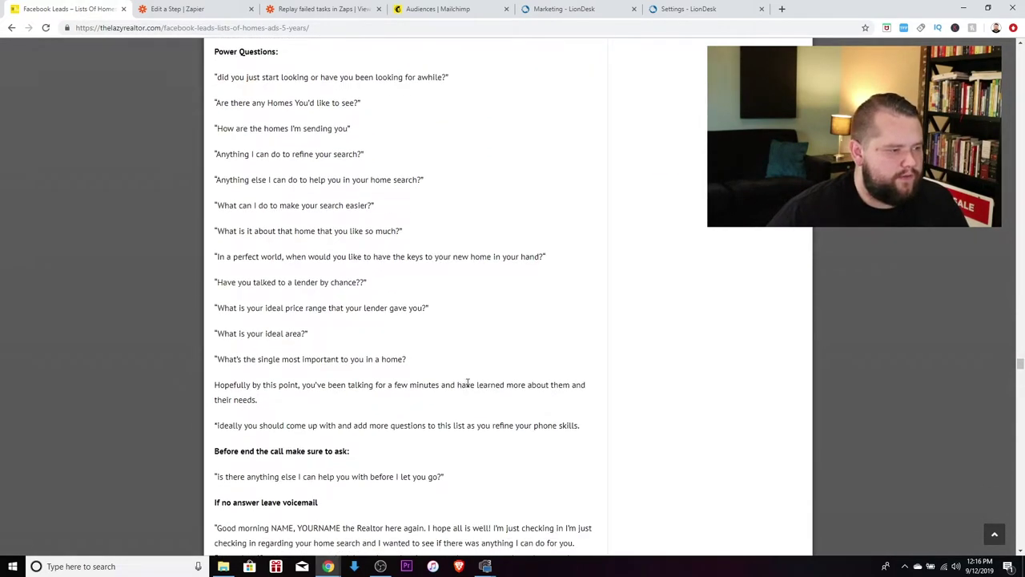
Step: Examine the follow-ups from Day 180 Email #15 to Day 270 Text #18, including the Day 212 video text and Day 225 call
scroll(470, 387, "down", 2)
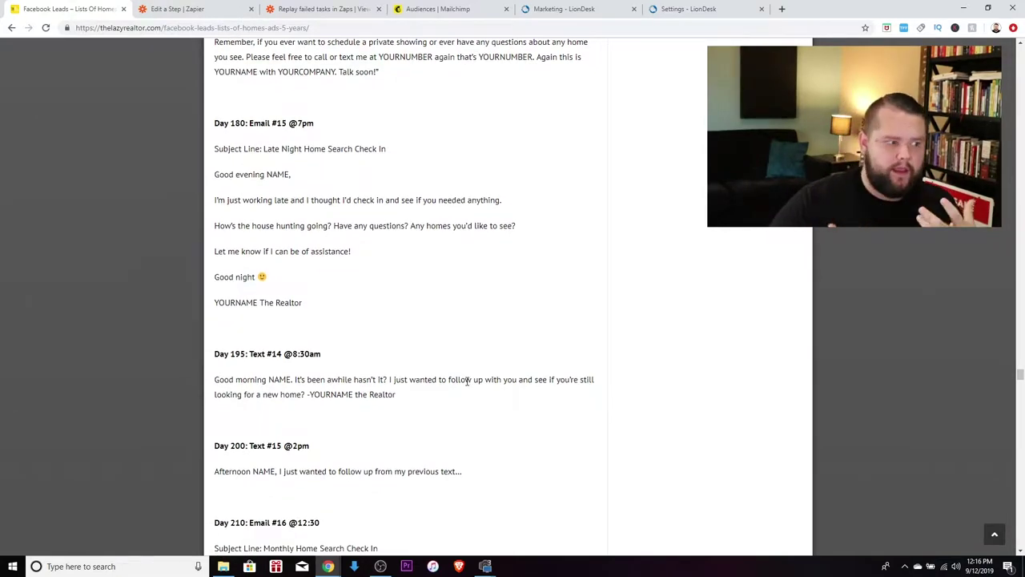
scroll(478, 334, "down", 2)
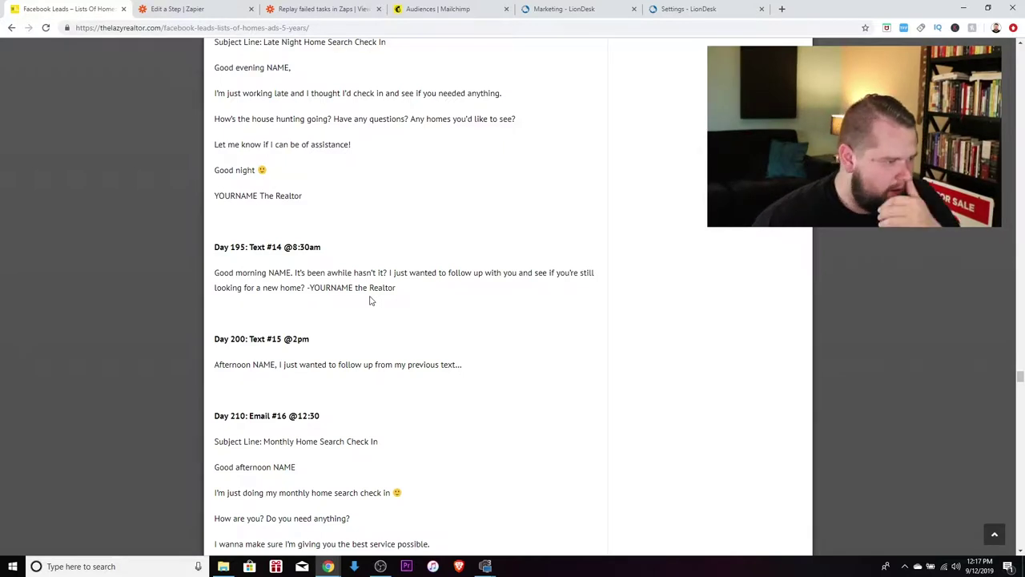
scroll(401, 355, "down", 3)
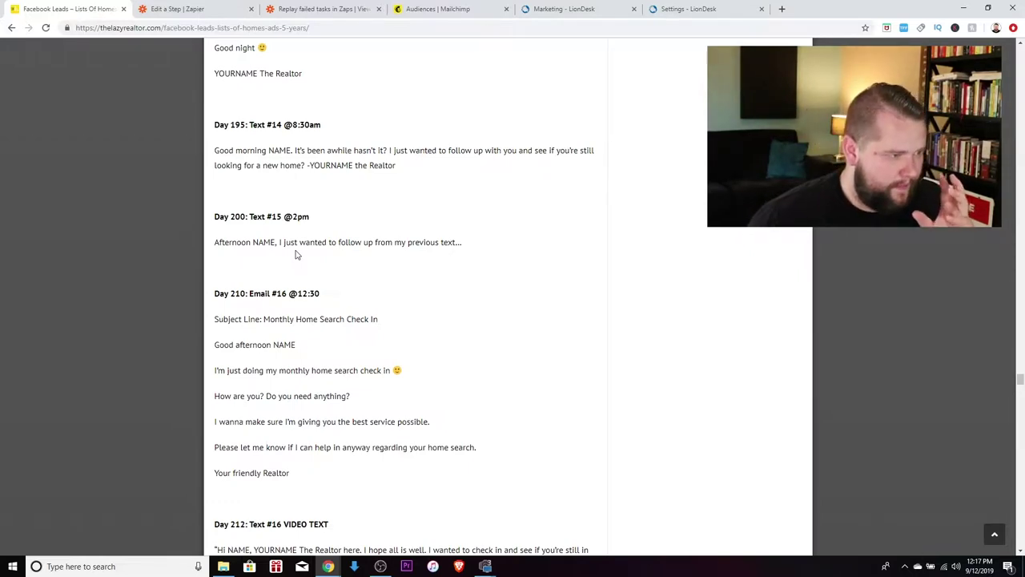
scroll(308, 272, "down", 3)
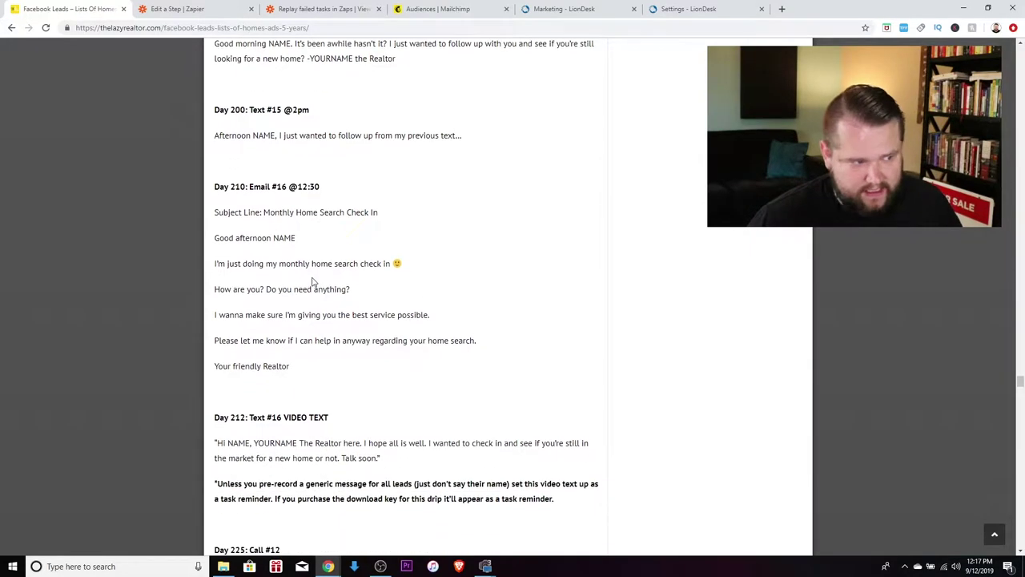
scroll(313, 282, "down", 3)
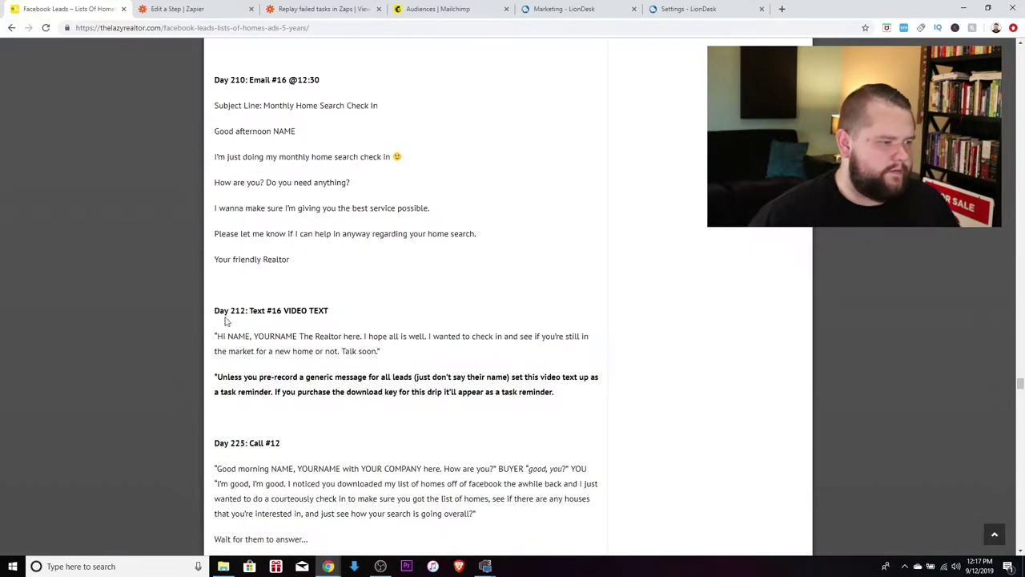
scroll(479, 312, "down", 15)
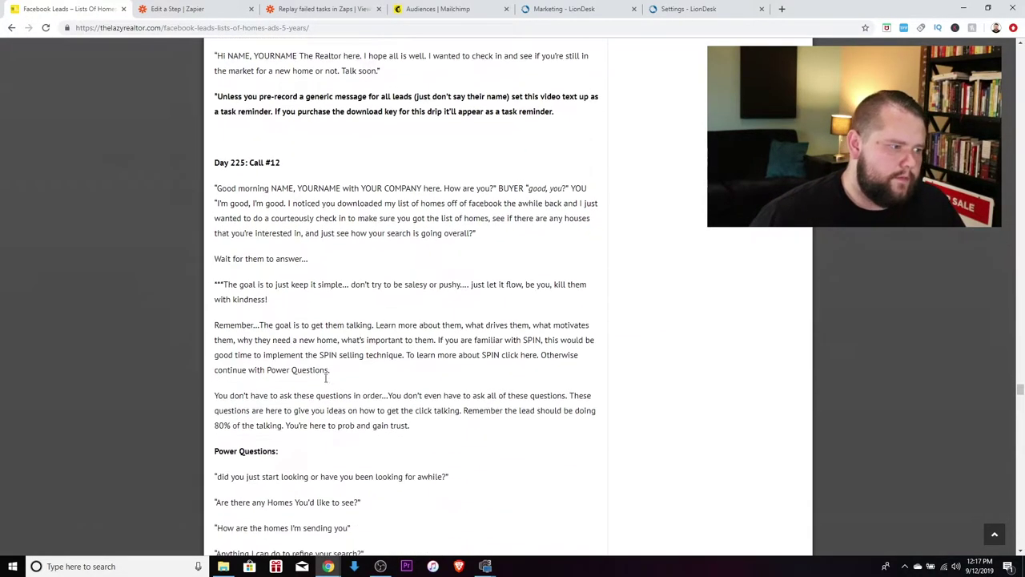
scroll(327, 390, "down", 7)
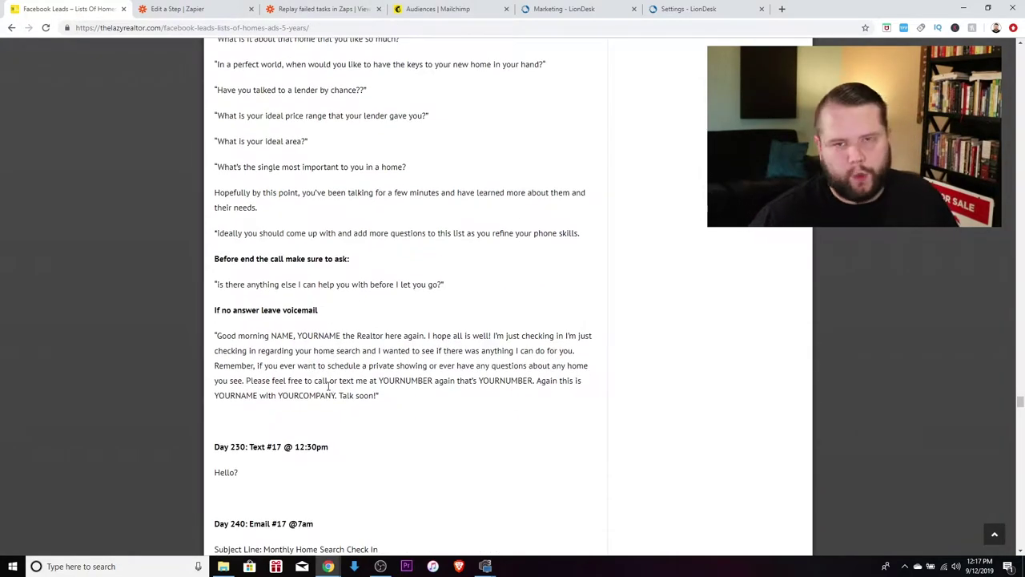
scroll(256, 439, "down", 8)
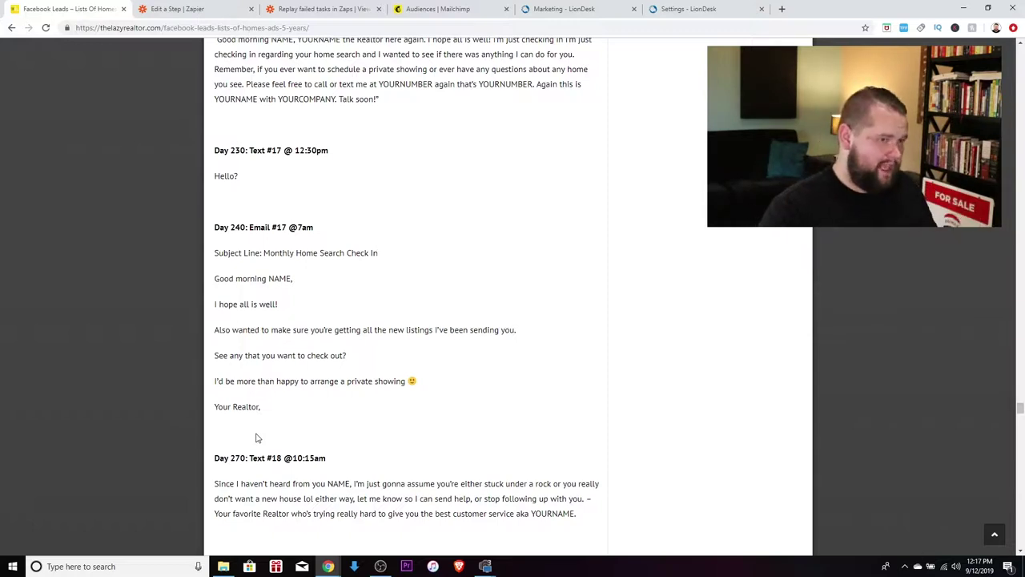
Step: Look through the long-term follow-ups from Day 270 Email #18 through the Day 360 annual check-in to Day 1260 Email #26
scroll(240, 380, "down", 10)
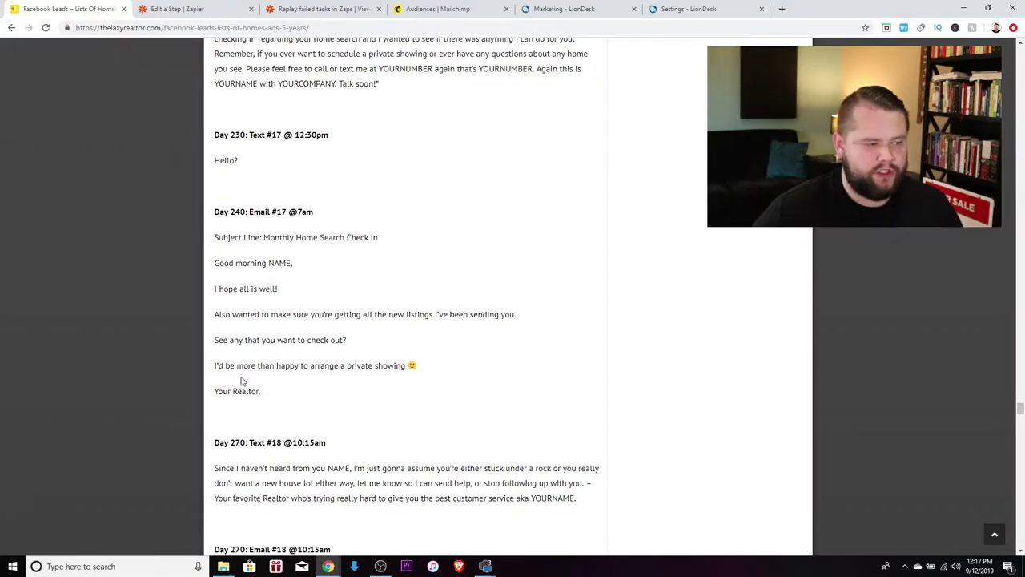
scroll(291, 388, "down", 5)
scroll(292, 388, "up", 4)
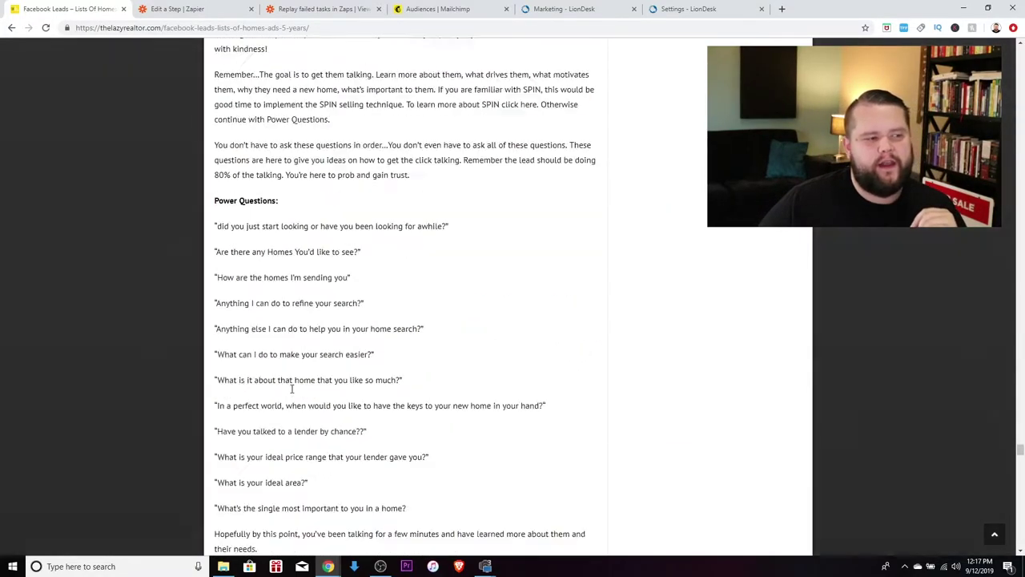
scroll(292, 389, "down", 5)
scroll(291, 391, "up", 1)
scroll(292, 389, "down", 7)
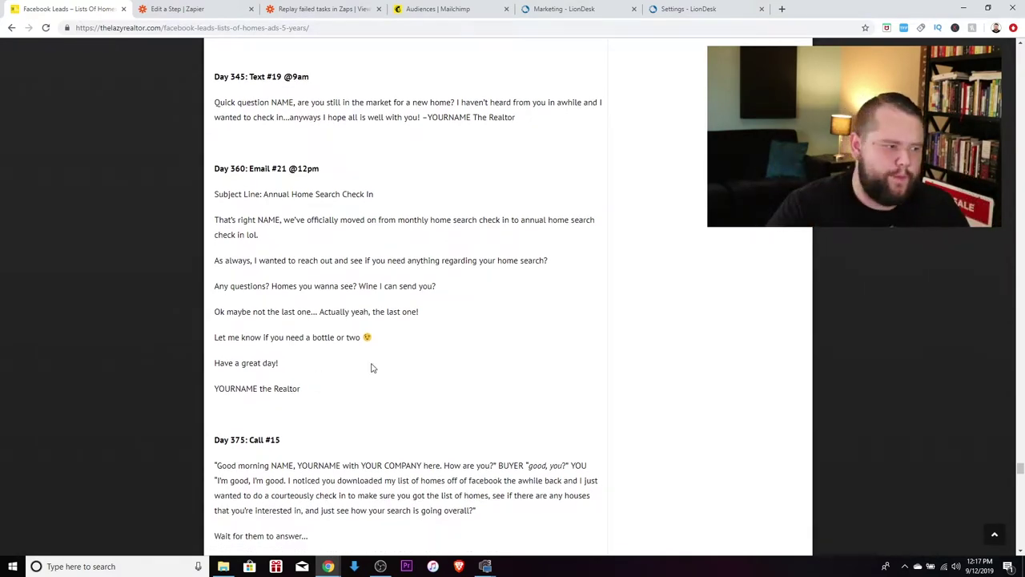
scroll(471, 328, "down", 10)
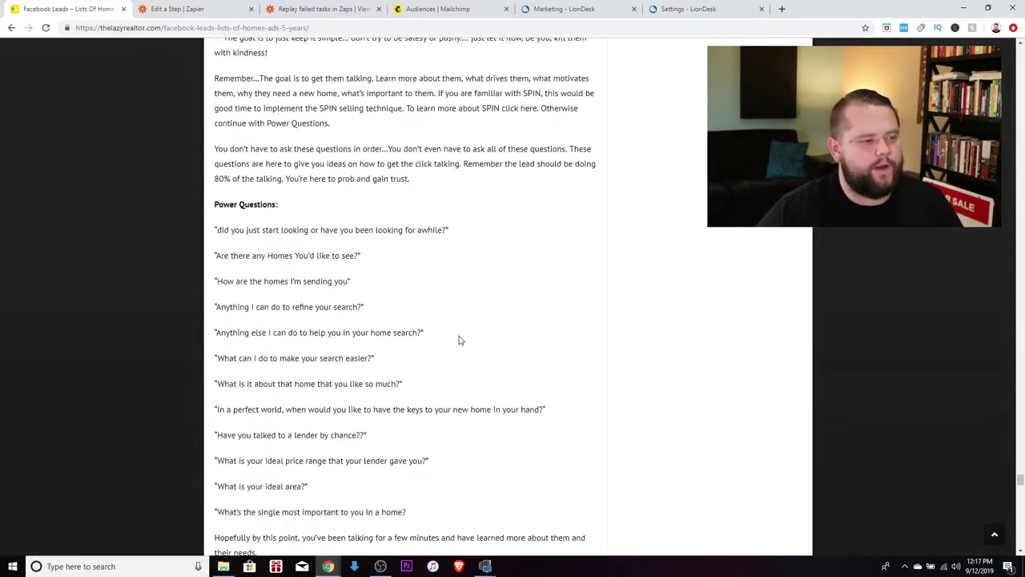
scroll(472, 335, "down", 12)
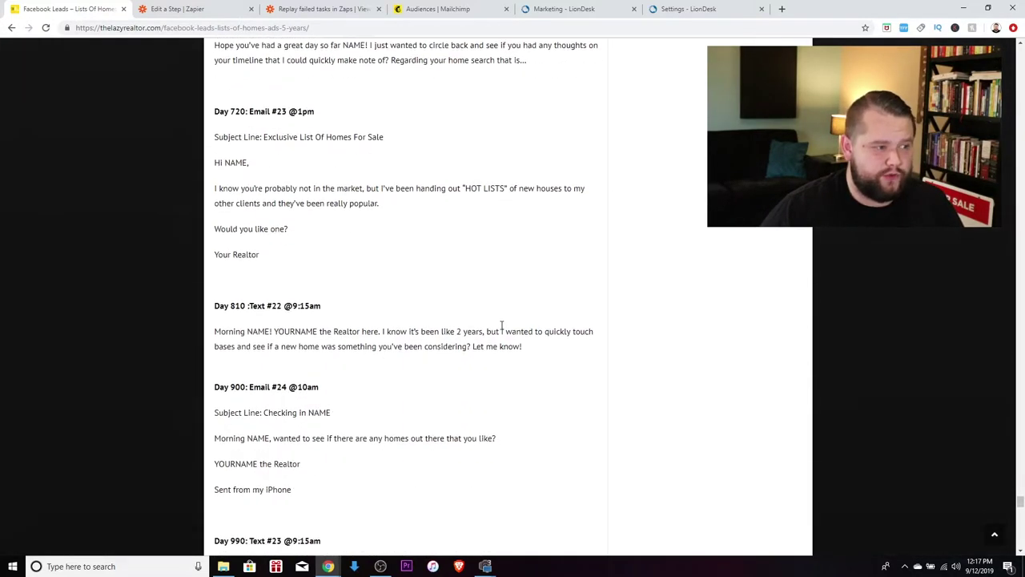
scroll(610, 368, "down", 3)
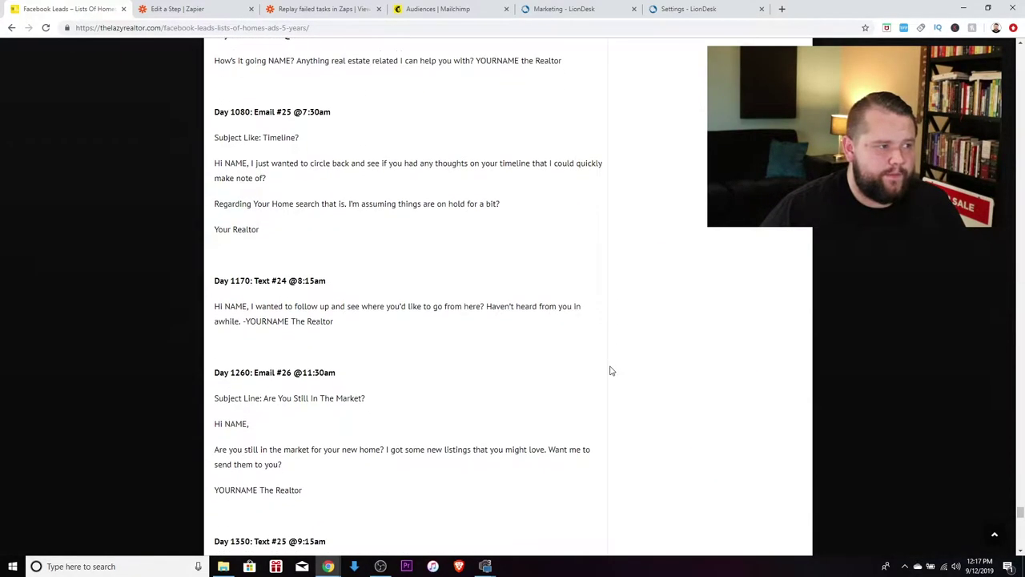
Step: Read the final follow-ups from Day 1080 Email #25 through Day 1620 Email #28 and check the end of the page
scroll(608, 370, "down", 5)
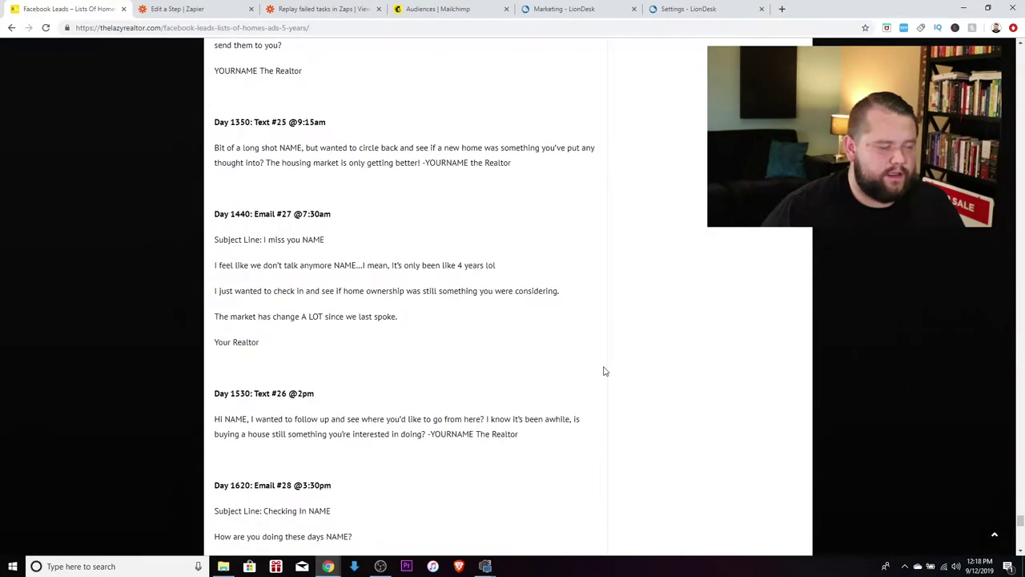
scroll(605, 371, "up", 1)
scroll(604, 371, "up", 4)
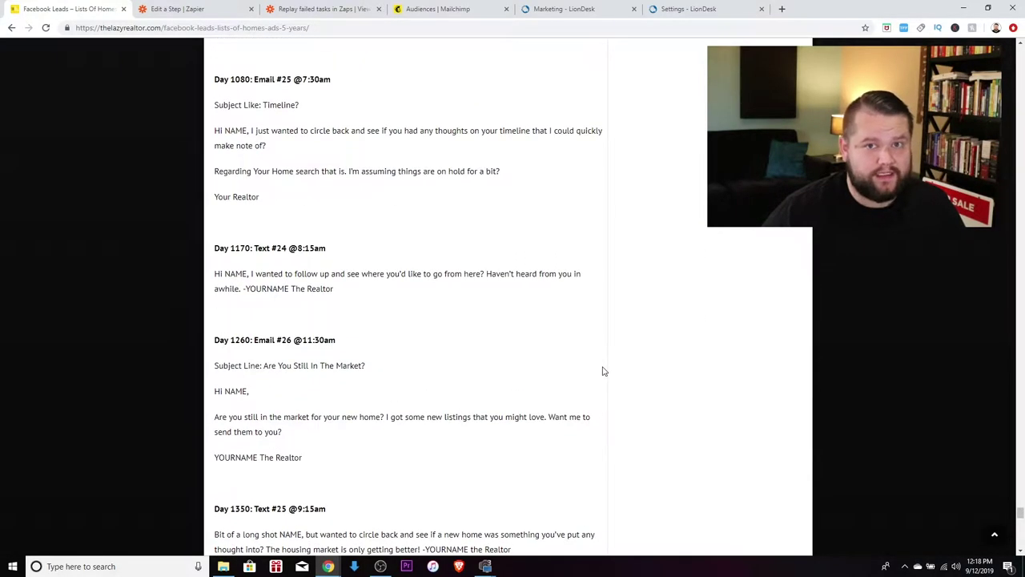
scroll(593, 365, "down", 2)
scroll(586, 362, "up", 1)
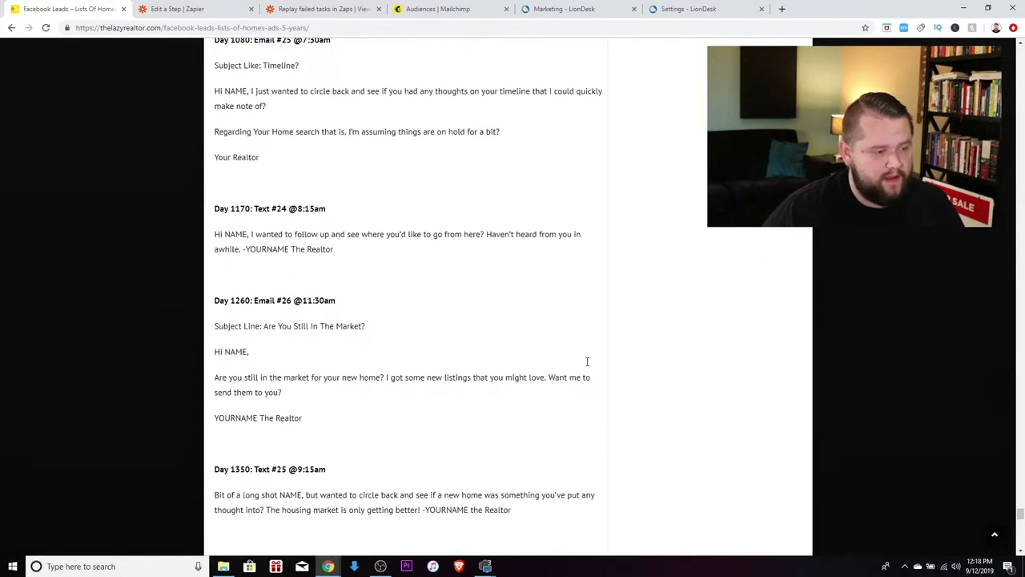
scroll(585, 360, "down", 5)
scroll(585, 364, "down", 12)
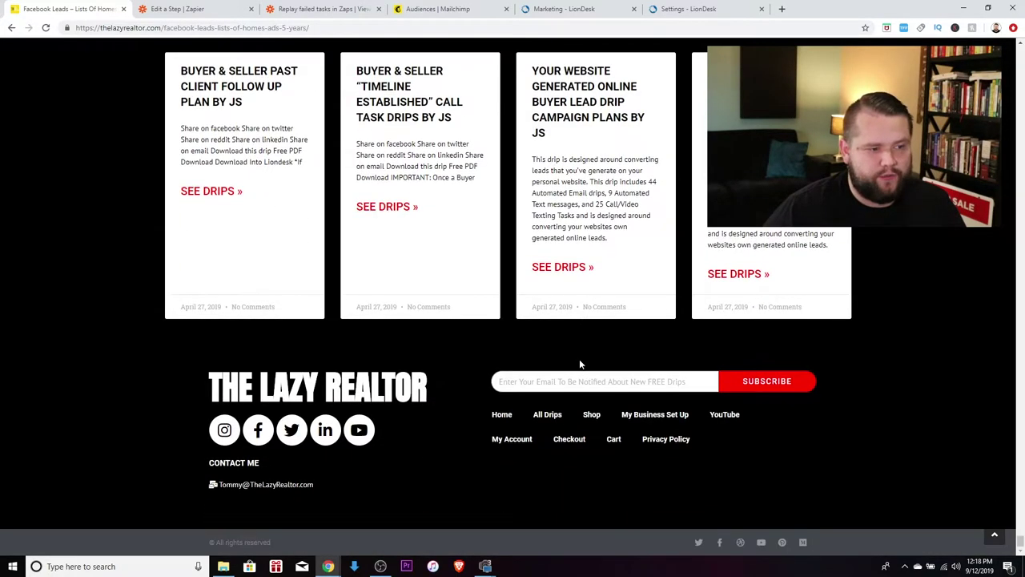
scroll(577, 362, "up", 5)
scroll(571, 361, "up", 9)
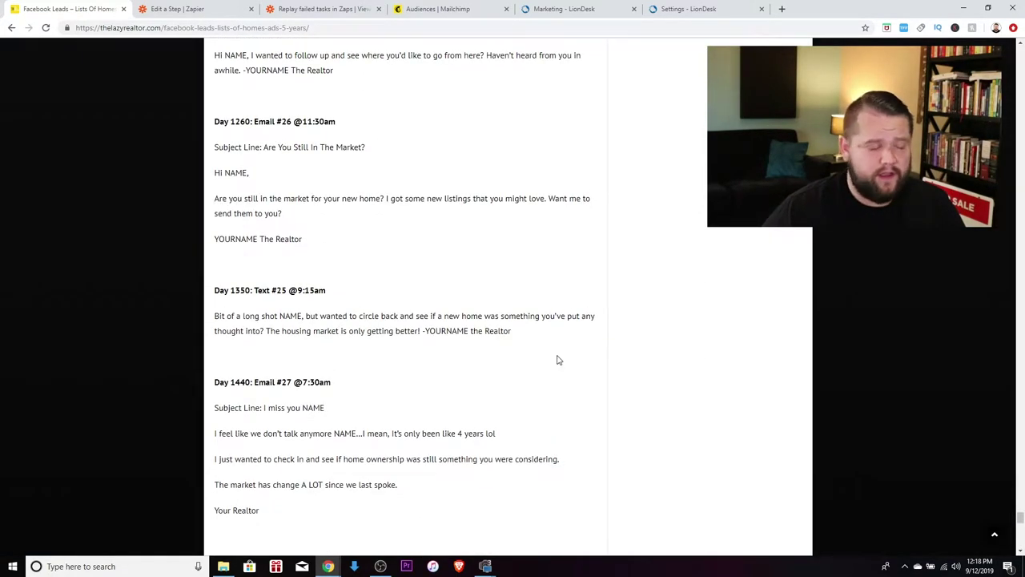
Step: Recheck the annual call script and the quarterly texts and emails from Day 630 Text #21 through Day 1440 Email #27
scroll(490, 345, "up", 8)
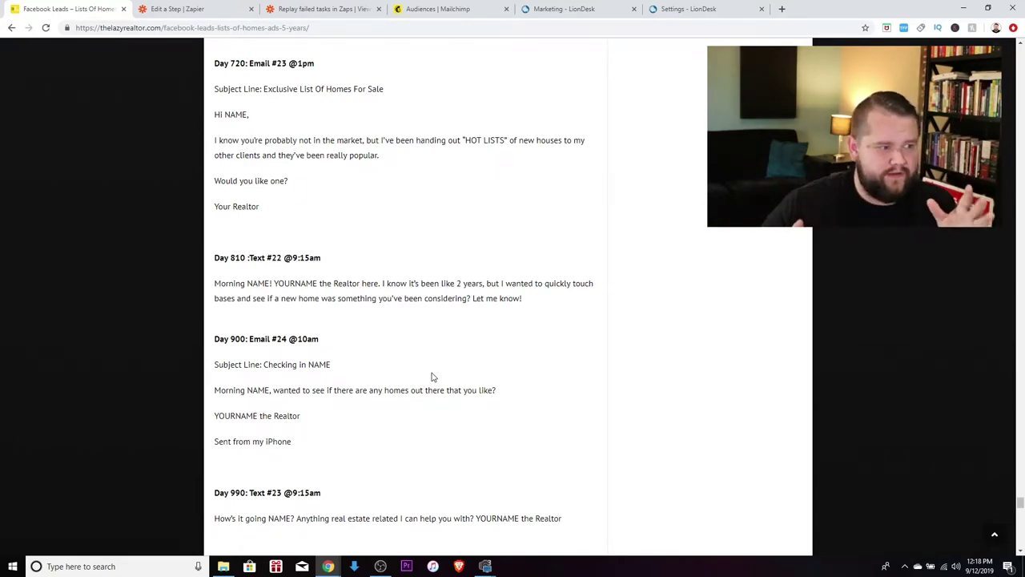
scroll(431, 376, "up", 12)
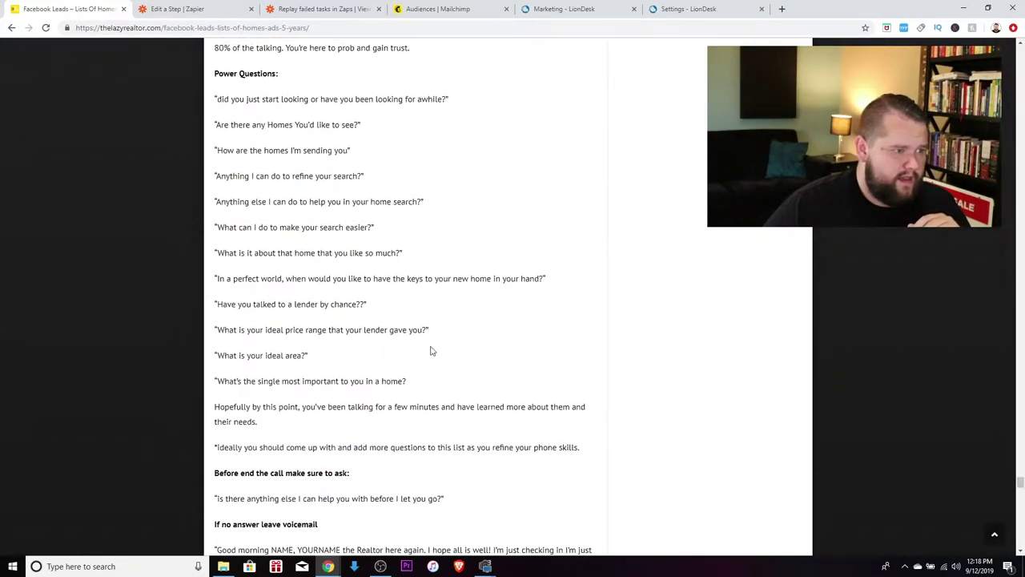
scroll(375, 413, "up", 5)
scroll(412, 446, "down", 15)
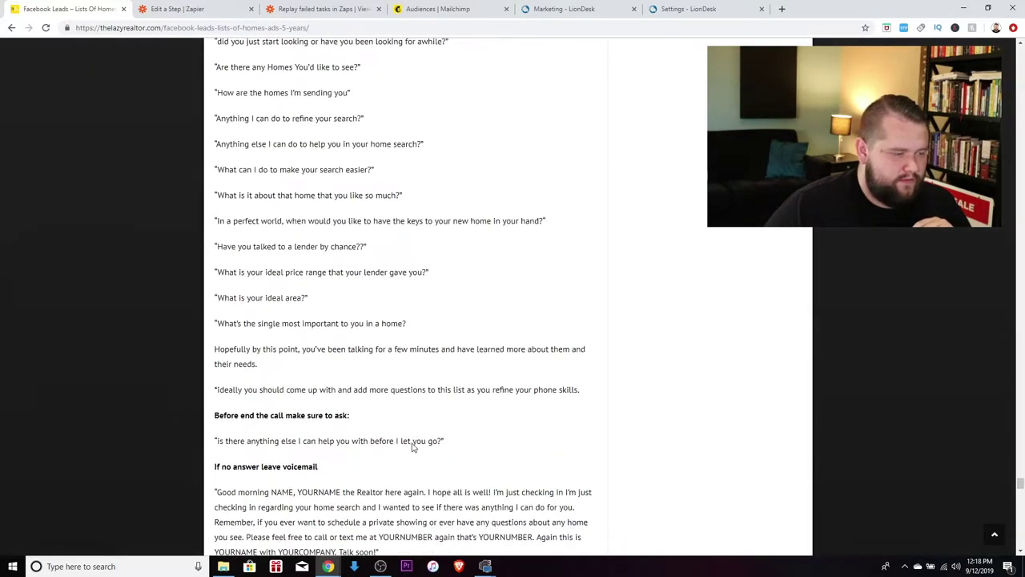
scroll(420, 297, "down", 1)
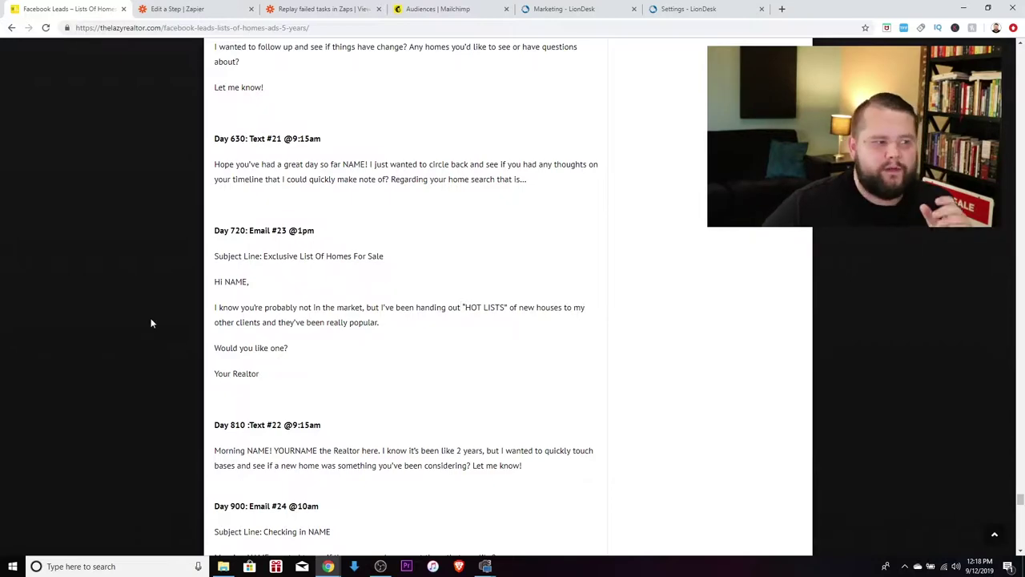
scroll(296, 337, "down", 3)
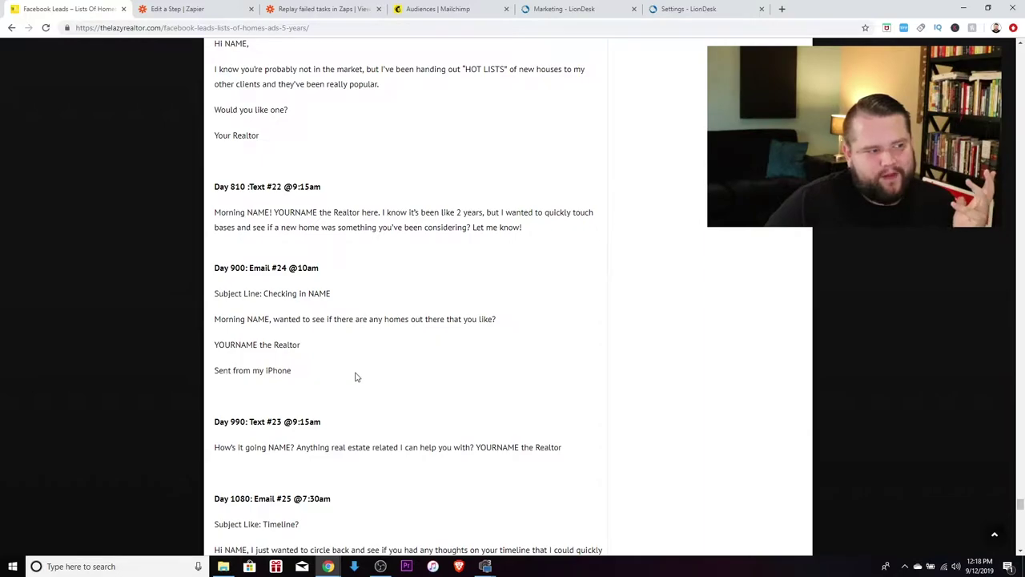
scroll(433, 356, "up", 3)
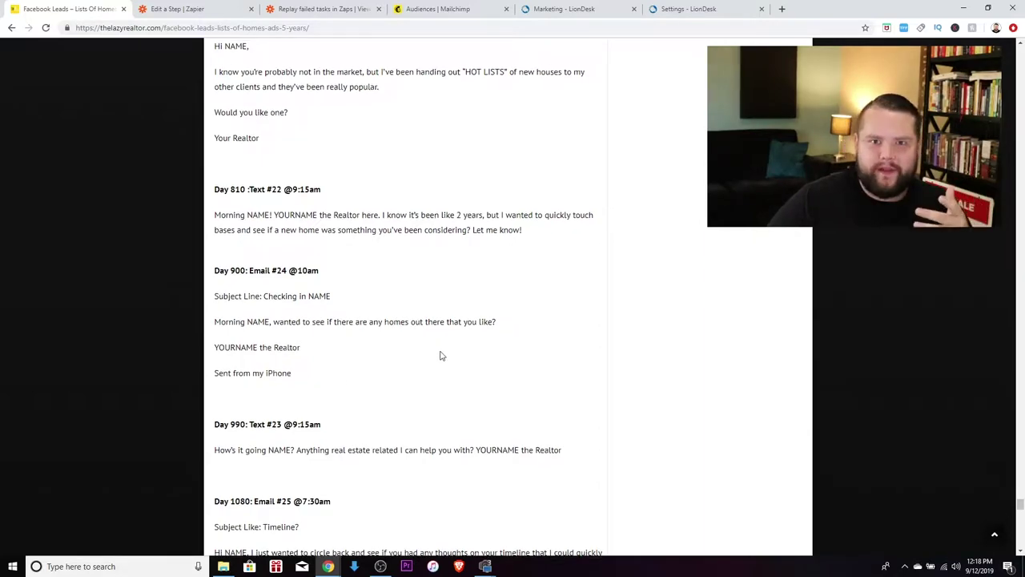
scroll(430, 352, "up", 9)
scroll(430, 350, "down", 15)
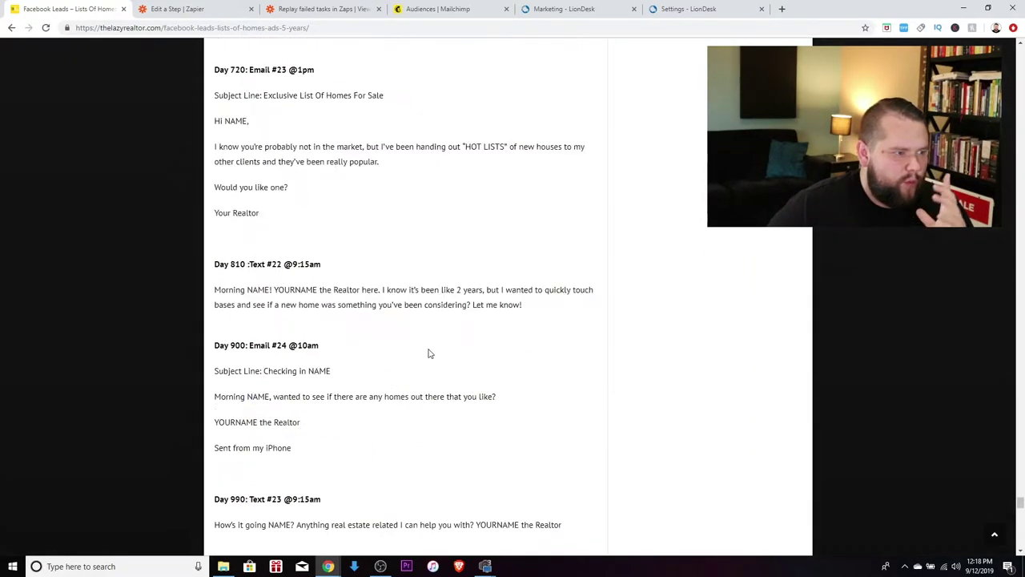
scroll(428, 353, "down", 2)
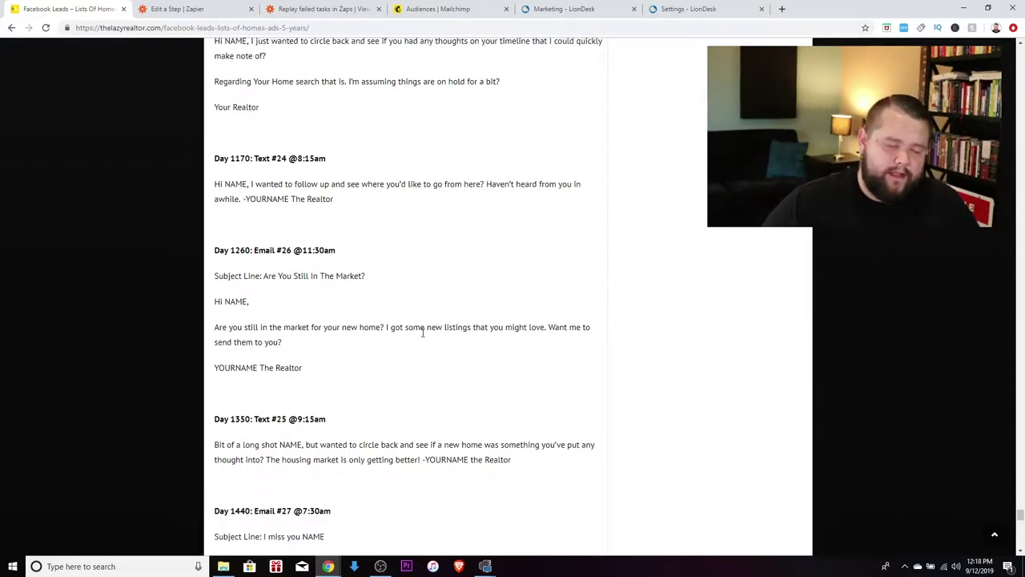
Step: Return to the start of the drip page and read the campaign description and lead-forwarding Steps 1 to 5
scroll(436, 366, "up", 20)
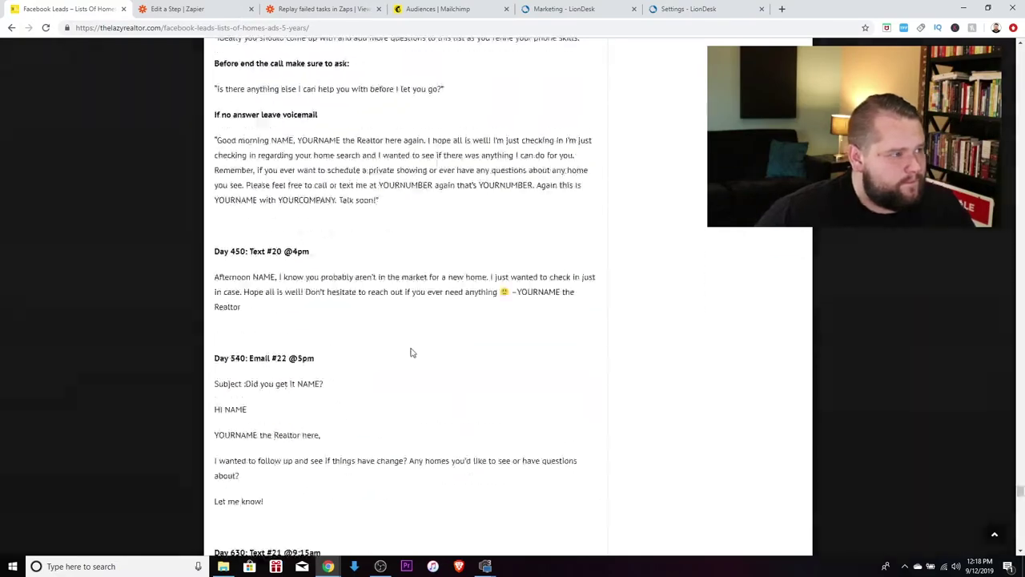
scroll(418, 347, "up", 20)
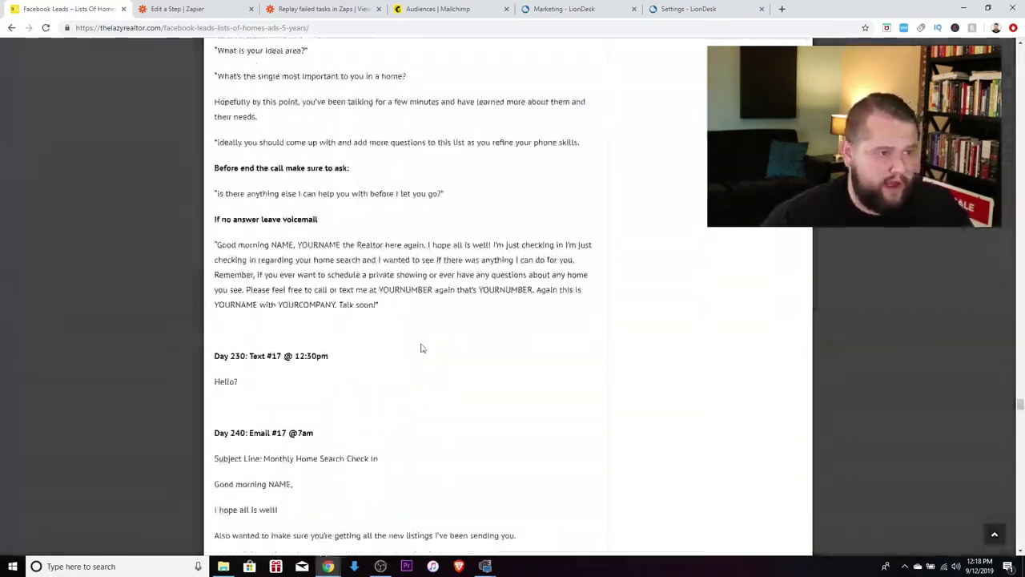
scroll(421, 344, "up", 20)
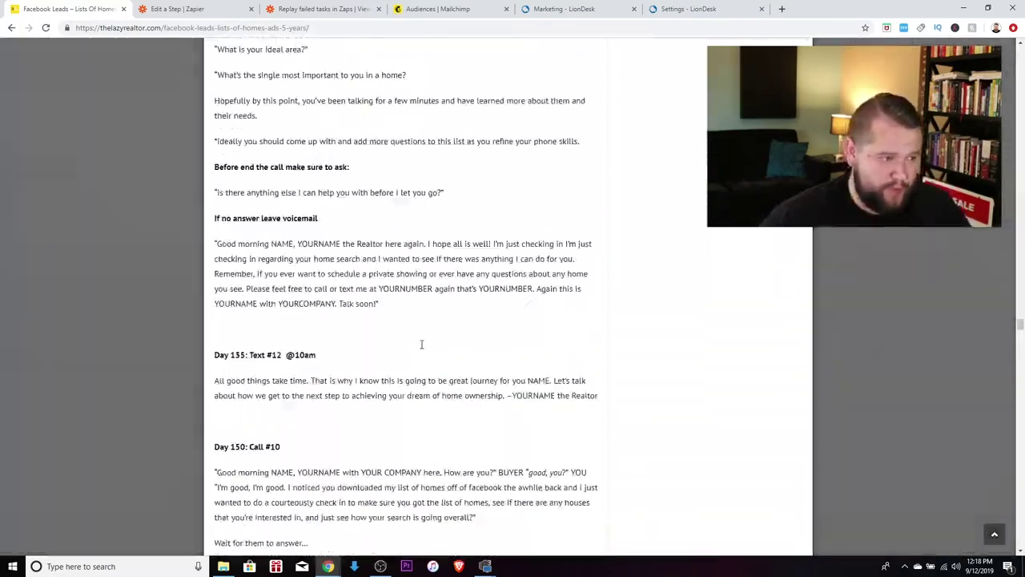
scroll(421, 344, "up", 20)
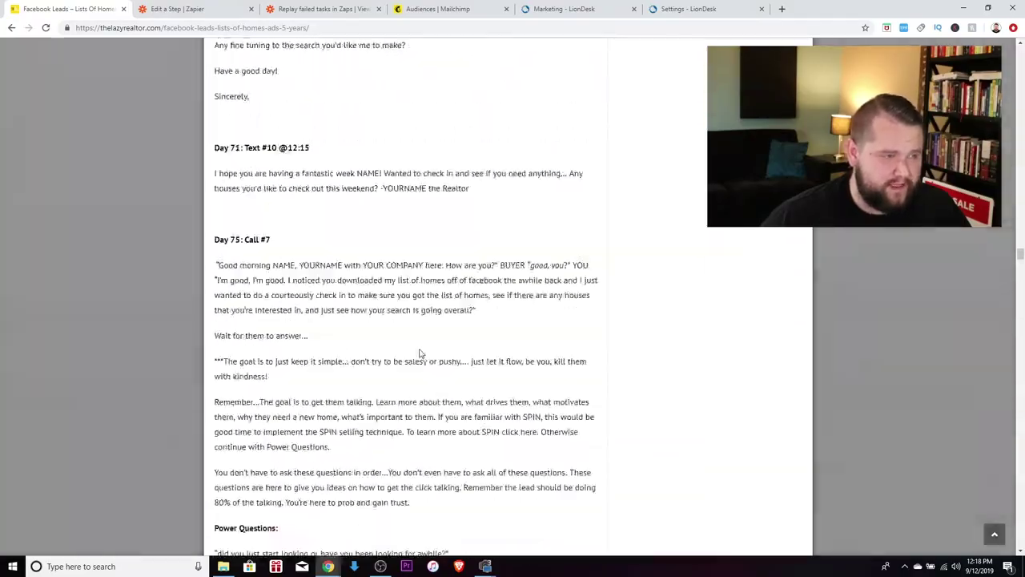
scroll(423, 354, "up", 20)
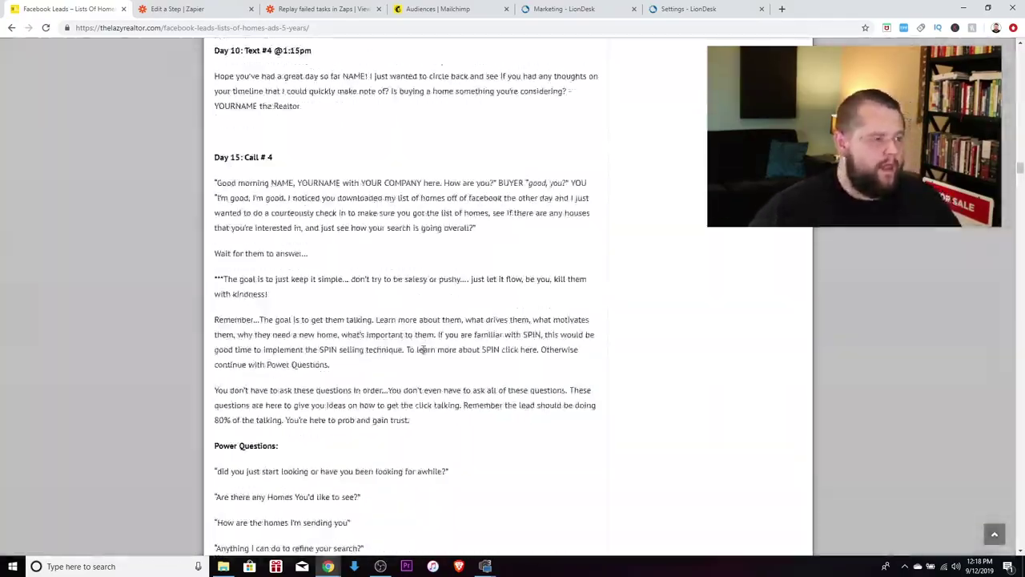
scroll(422, 354, "up", 20)
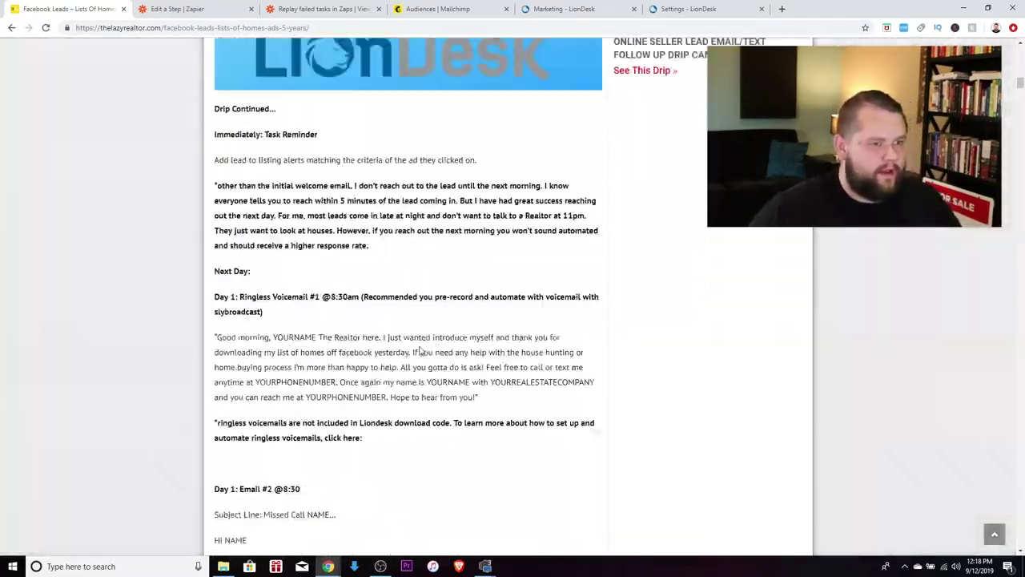
scroll(418, 344, "up", 5)
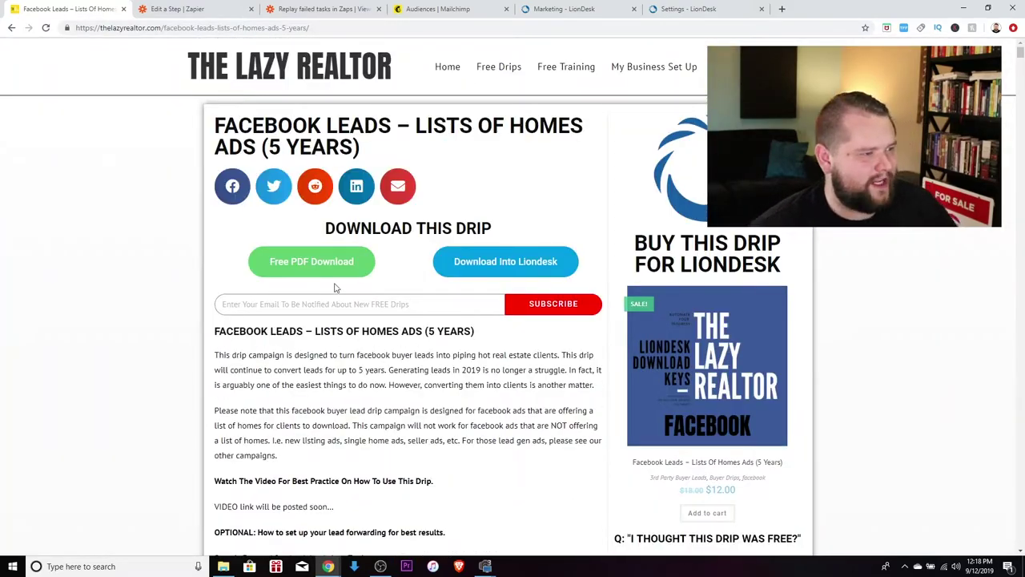
scroll(327, 279, "down", 2)
scroll(325, 274, "down", 5)
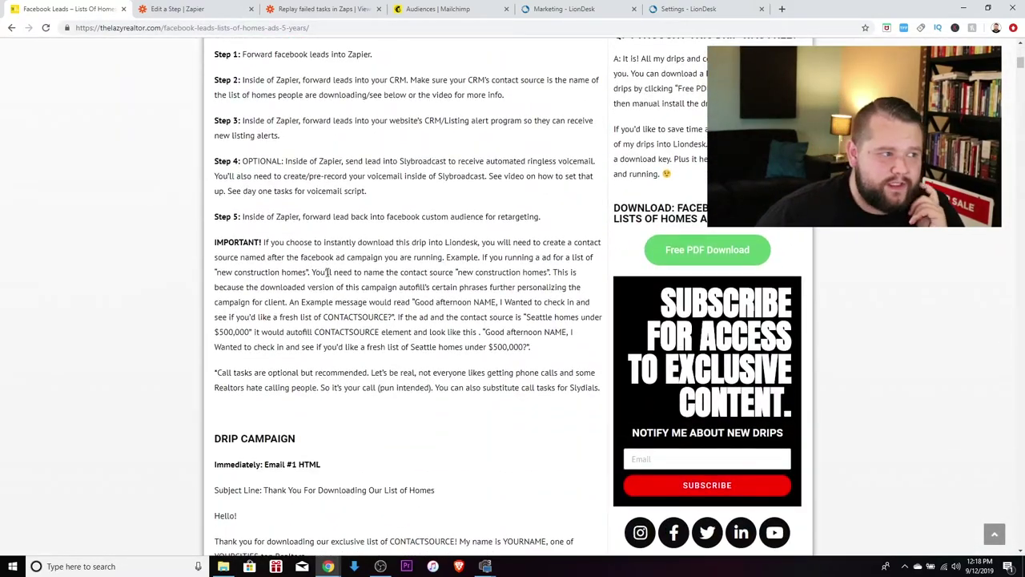
scroll(328, 276, "up", 5)
scroll(329, 276, "down", 2)
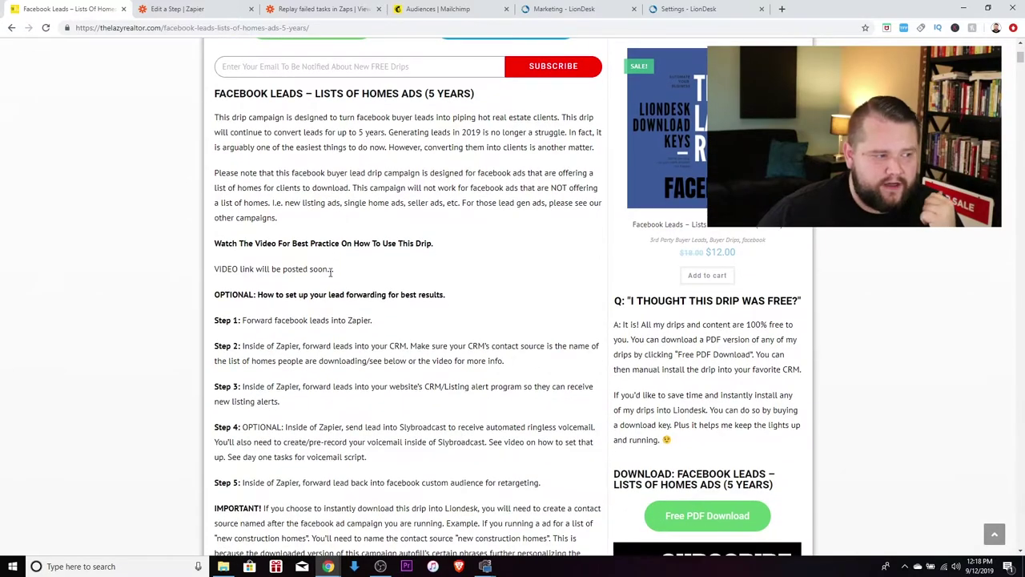
scroll(408, 308, "down", 1)
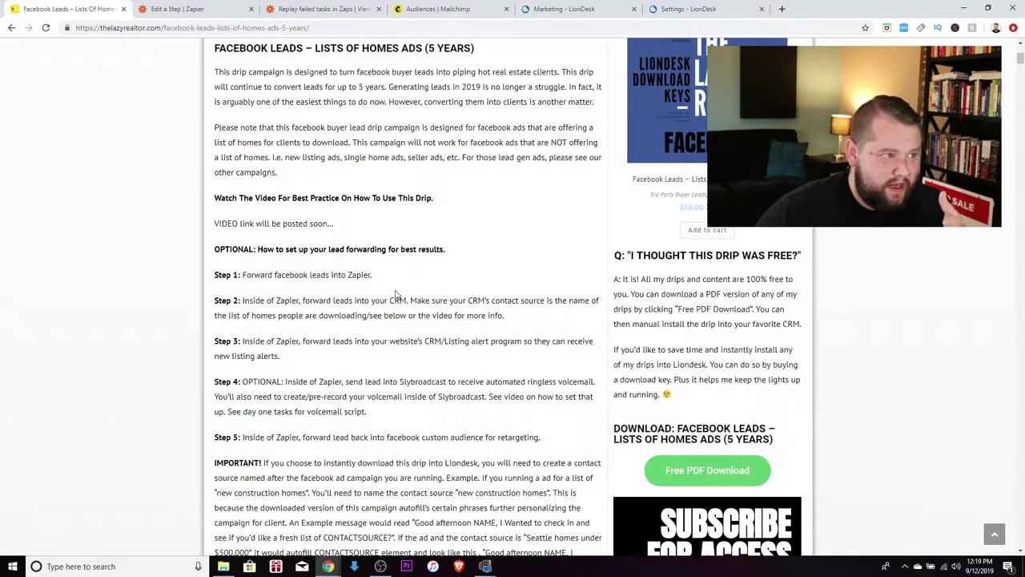
Step: Switch from the Zapier workflow to LionDesk and compare the contact sources, including "Seattle homes under $500,000", with the marketing templates
left_click(182, 12)
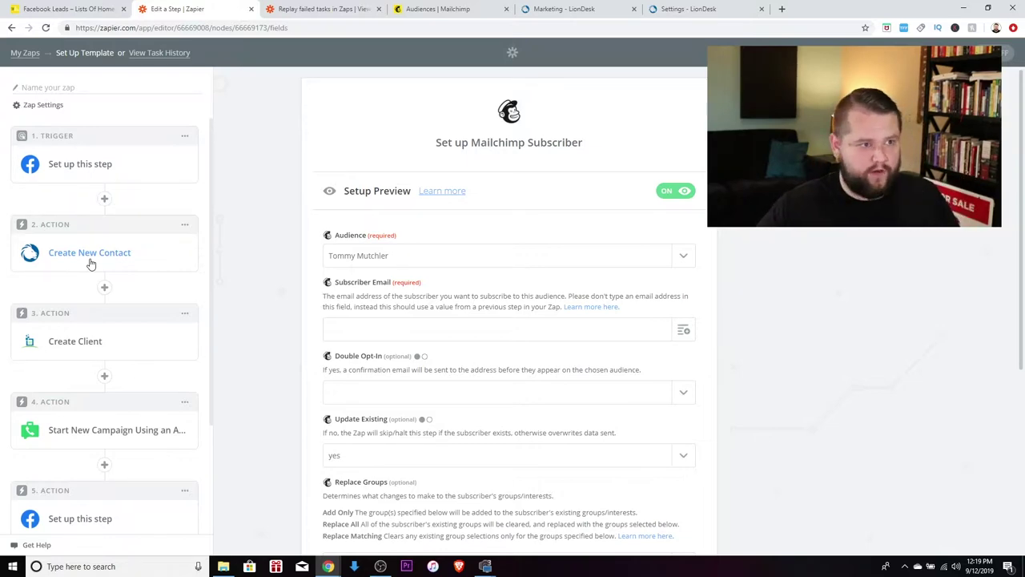
left_click(581, 9)
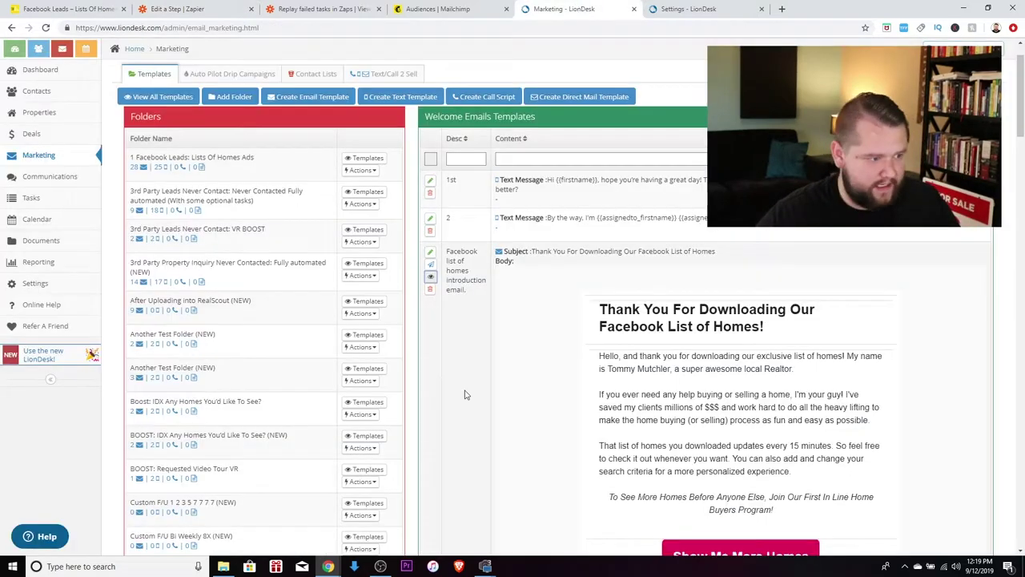
left_click(685, 9)
scroll(348, 384, "down", 10)
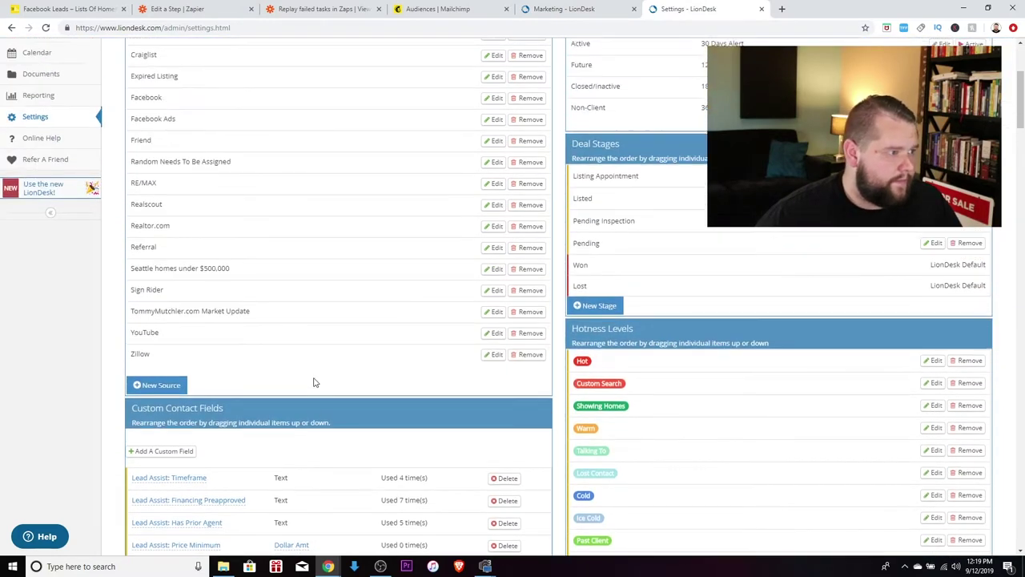
scroll(314, 382, "up", 1)
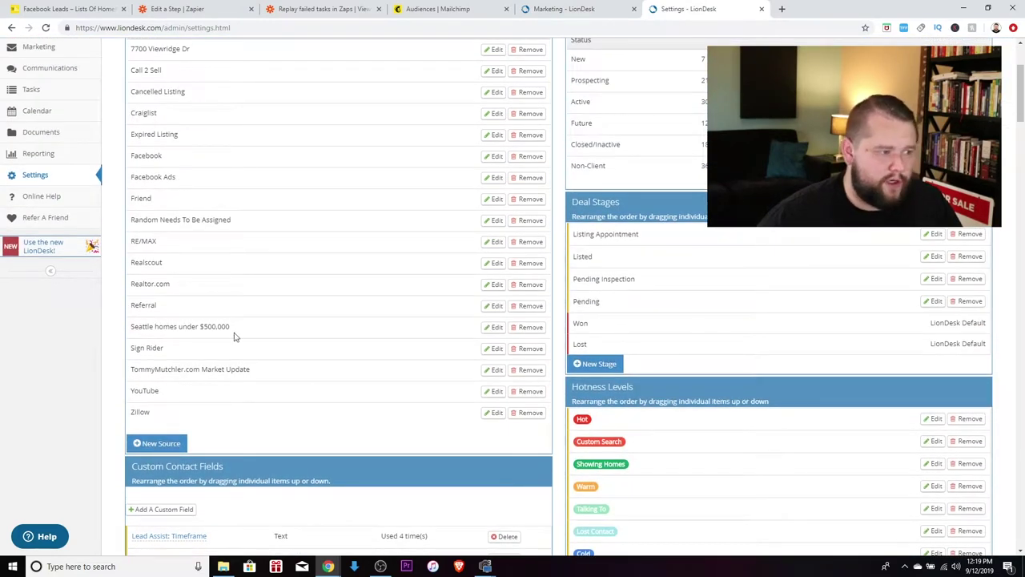
left_click(539, 11)
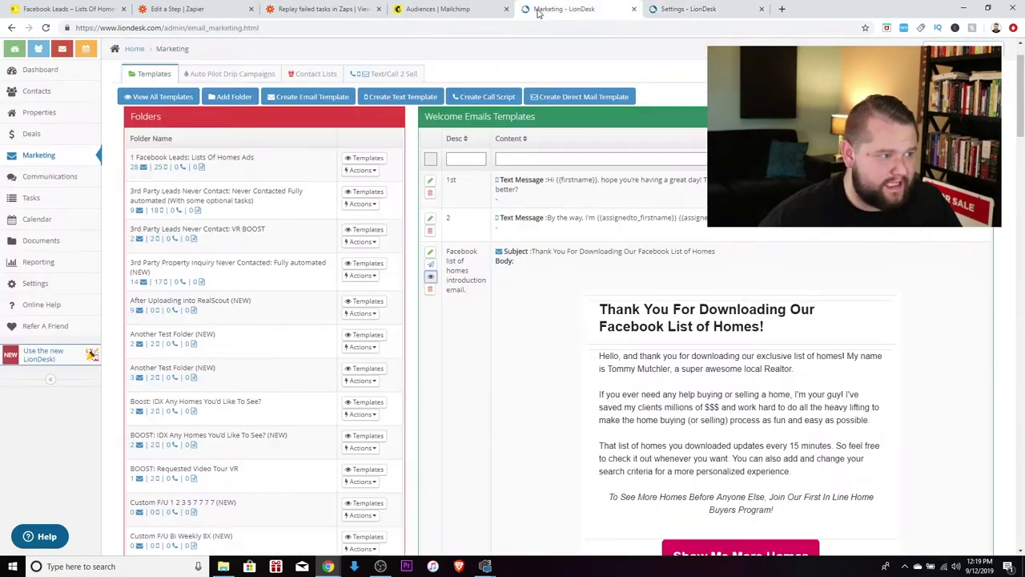
Step: Switch to the Zapier workflow and review its actions from Create New Contact through Mailchimp's Add/Update Subscriber
left_click(180, 9)
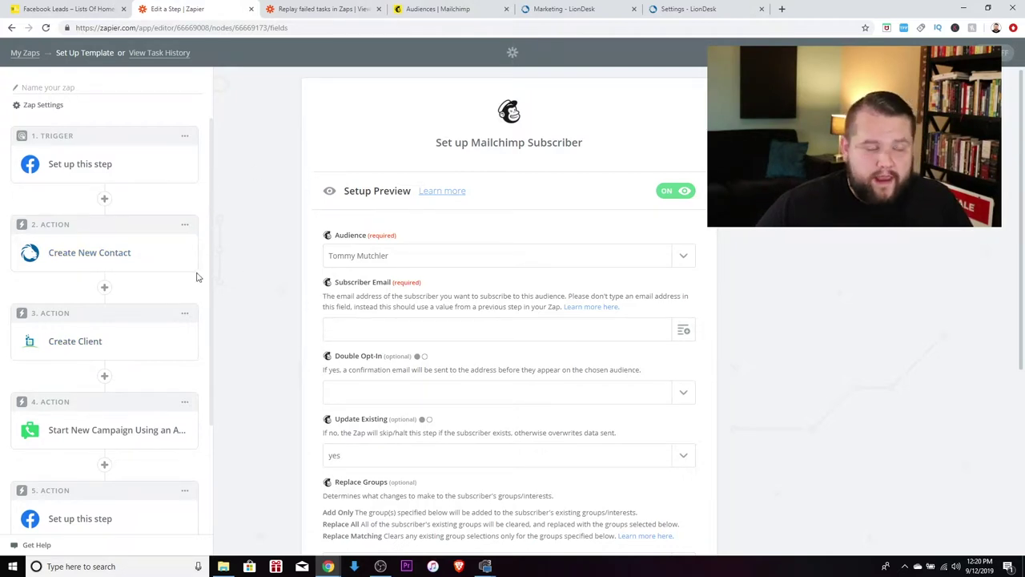
scroll(32, 355, "down", 2)
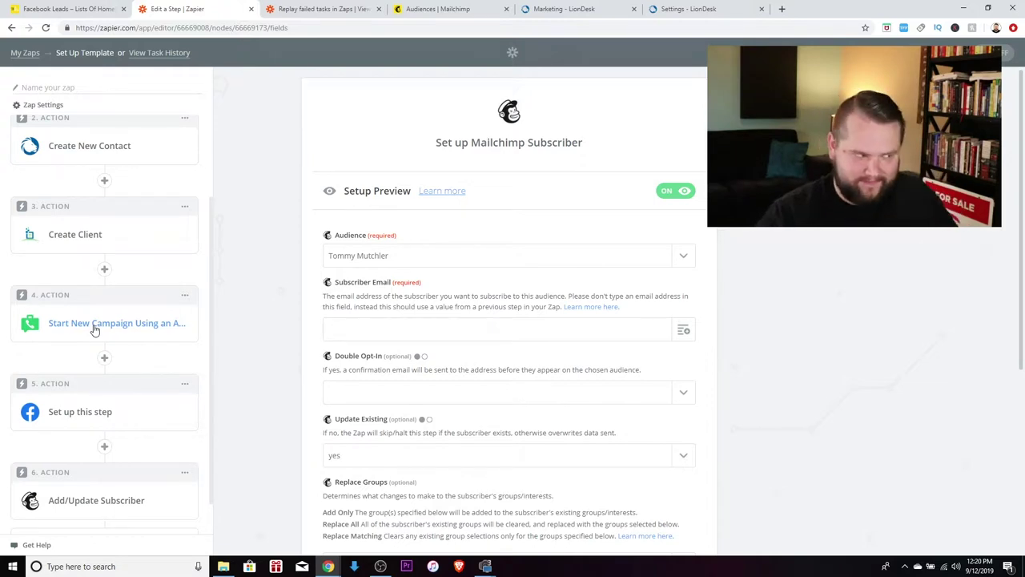
scroll(112, 413, "down", 1)
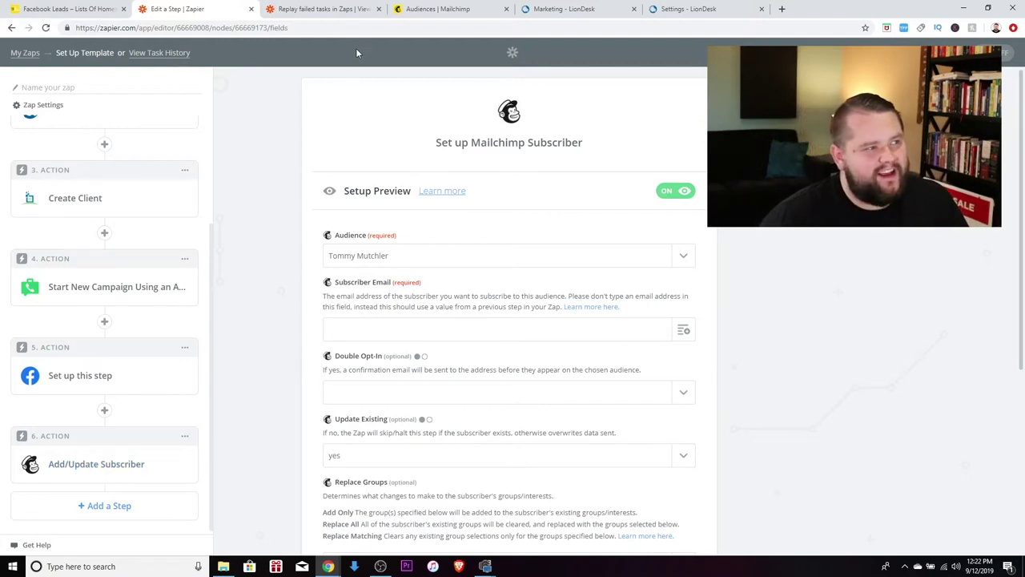
Step: Return to the Facebook Leads – Lists of Homes Ads page and review its introduction and download options
left_click(82, 16)
scroll(486, 346, "down", 1)
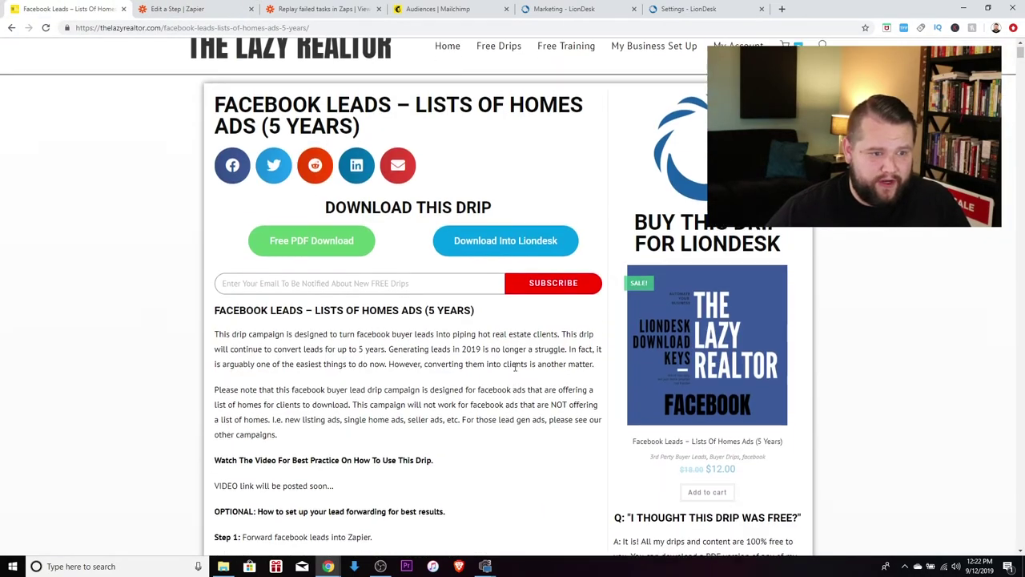
scroll(486, 346, "down", 5)
scroll(460, 339, "up", 5)
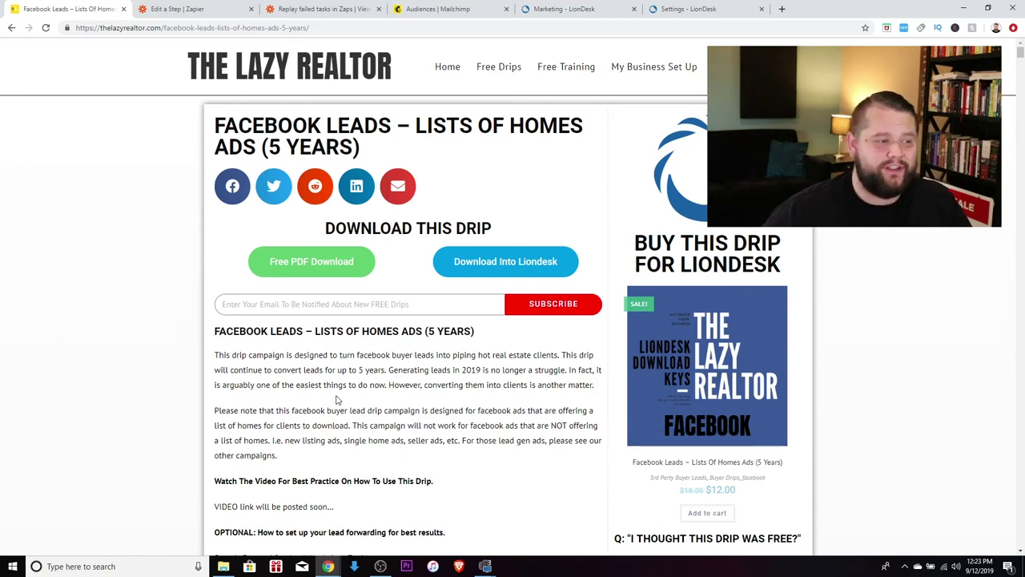
Step: Open the site's collection of all free drips and browse the available campaigns
mouse_move(515, 71)
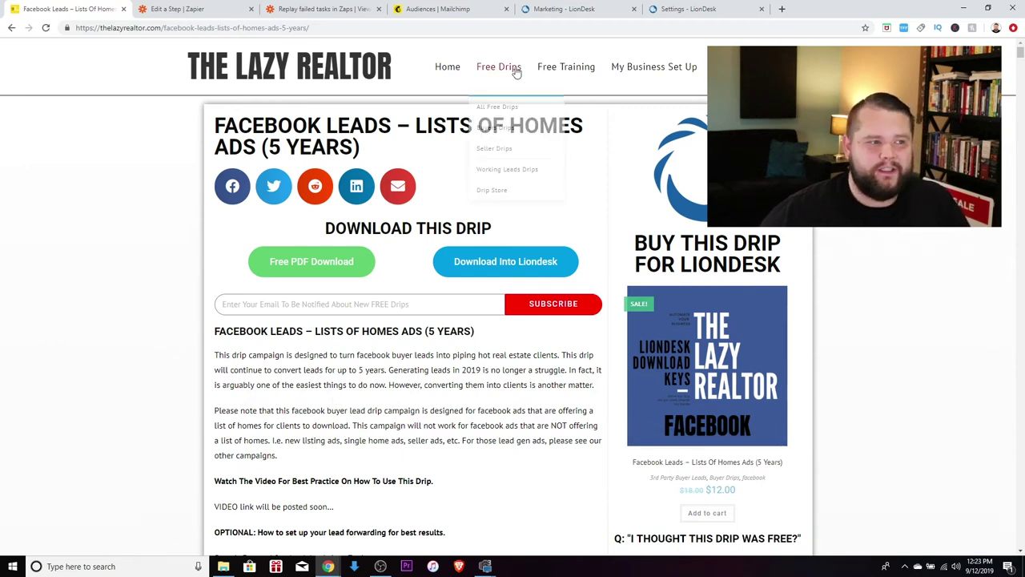
left_click(508, 113)
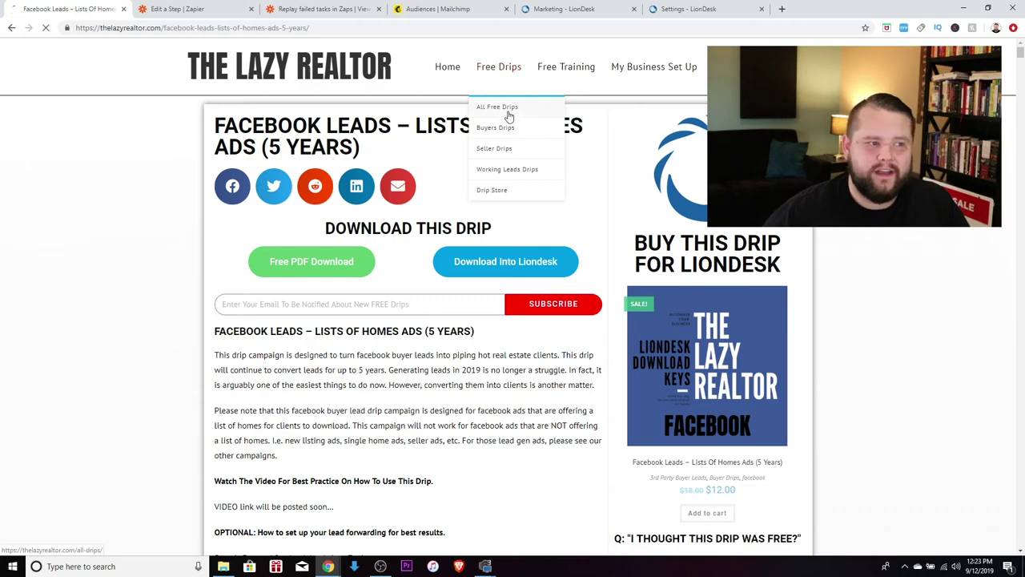
scroll(581, 516, "down", 10)
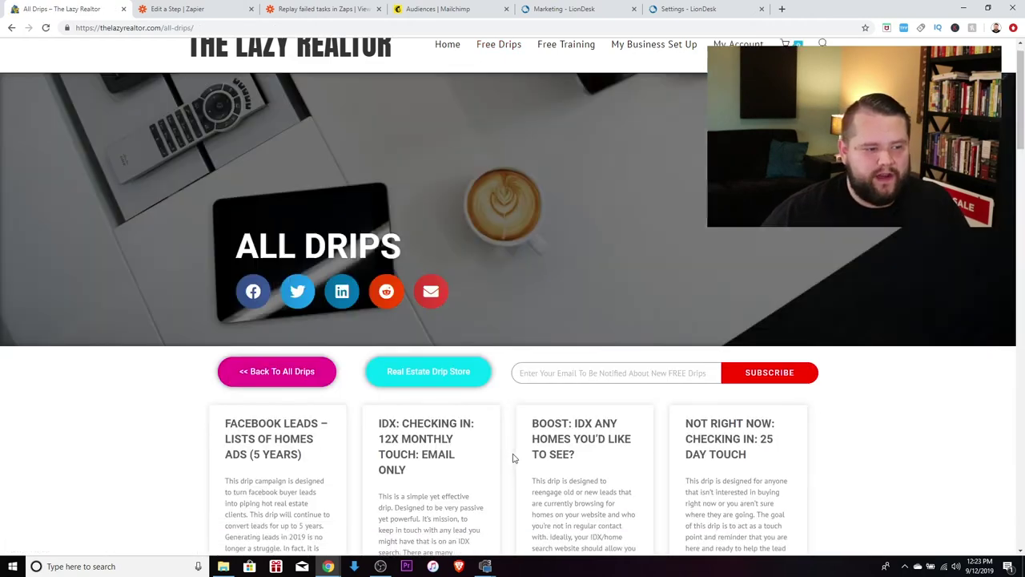